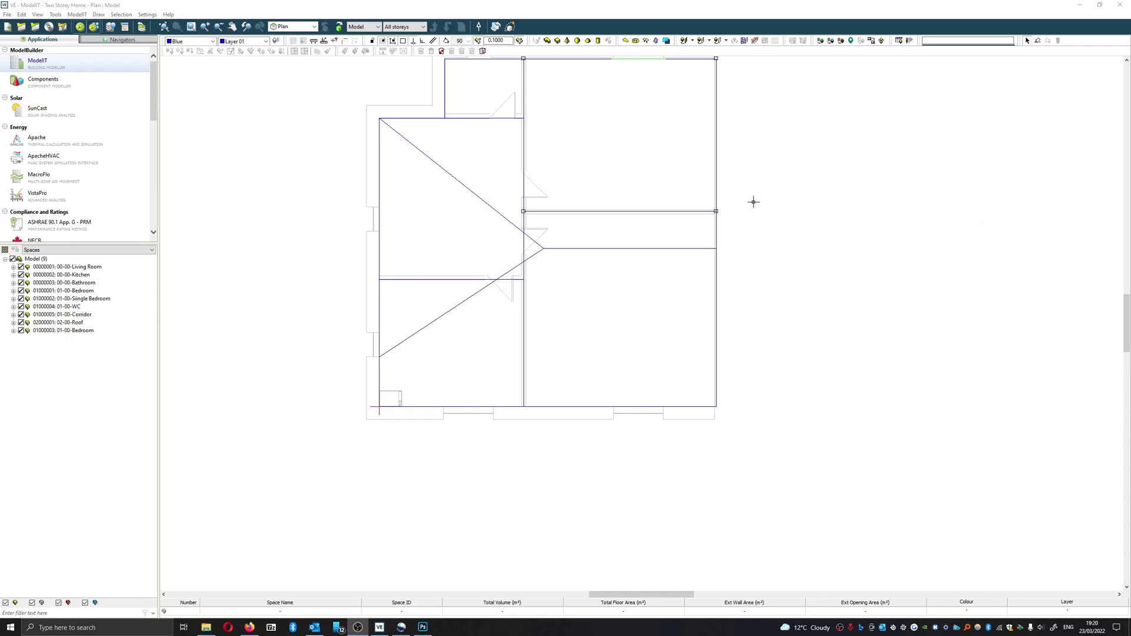
- Pan the plan down and check the site rotation settings, leaving them unchanged
middle_click_drag(753, 202, 742, 268)
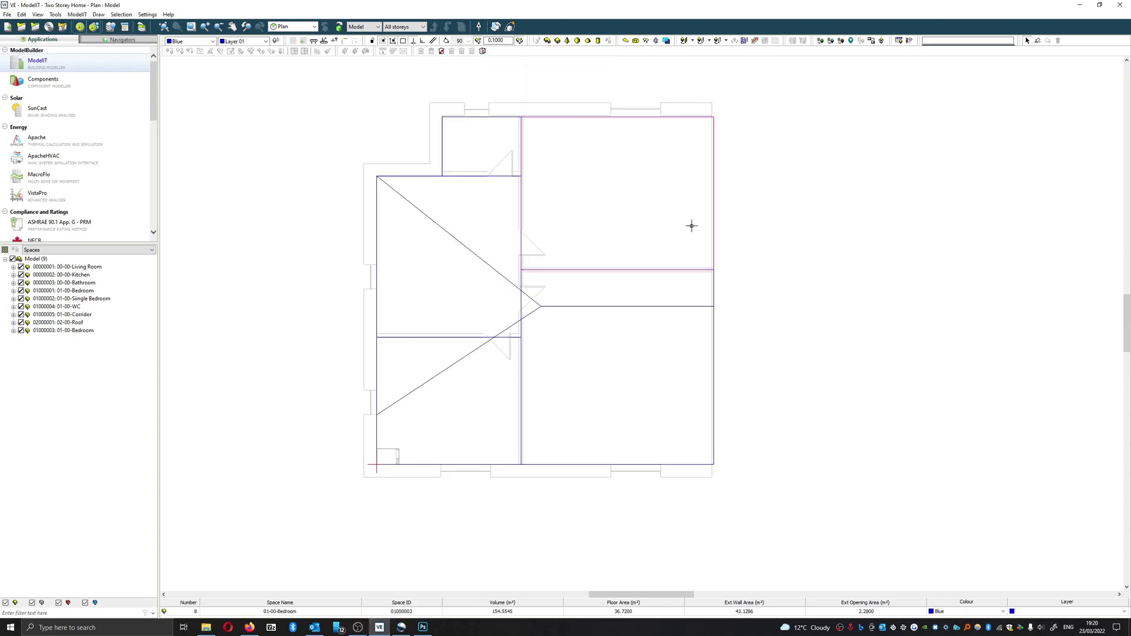
left_click(479, 27)
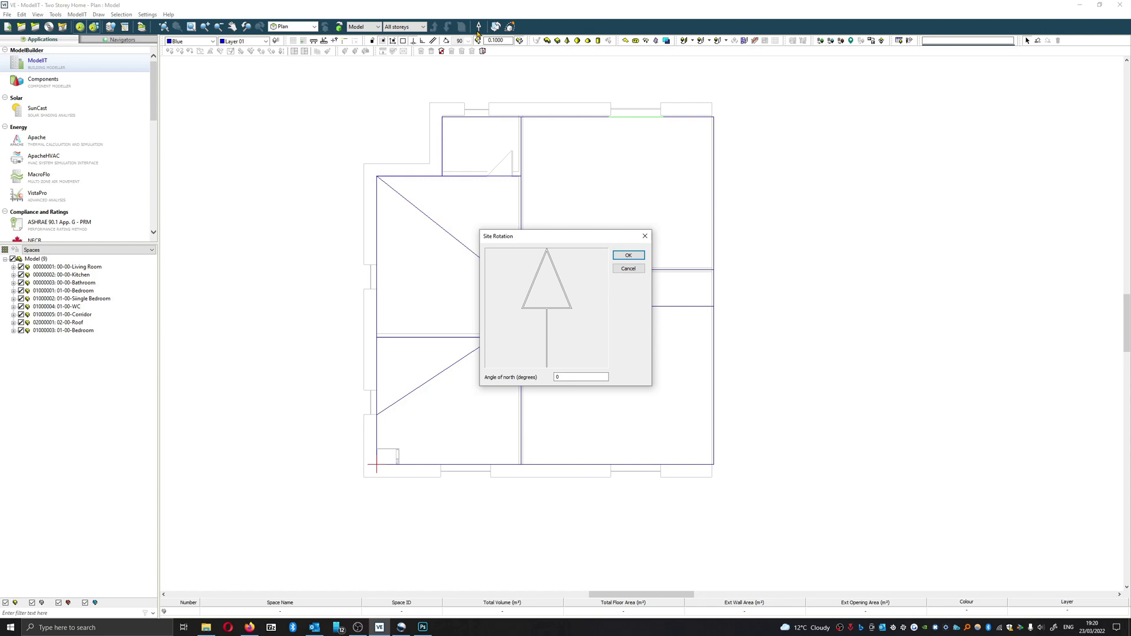
left_click(617, 269)
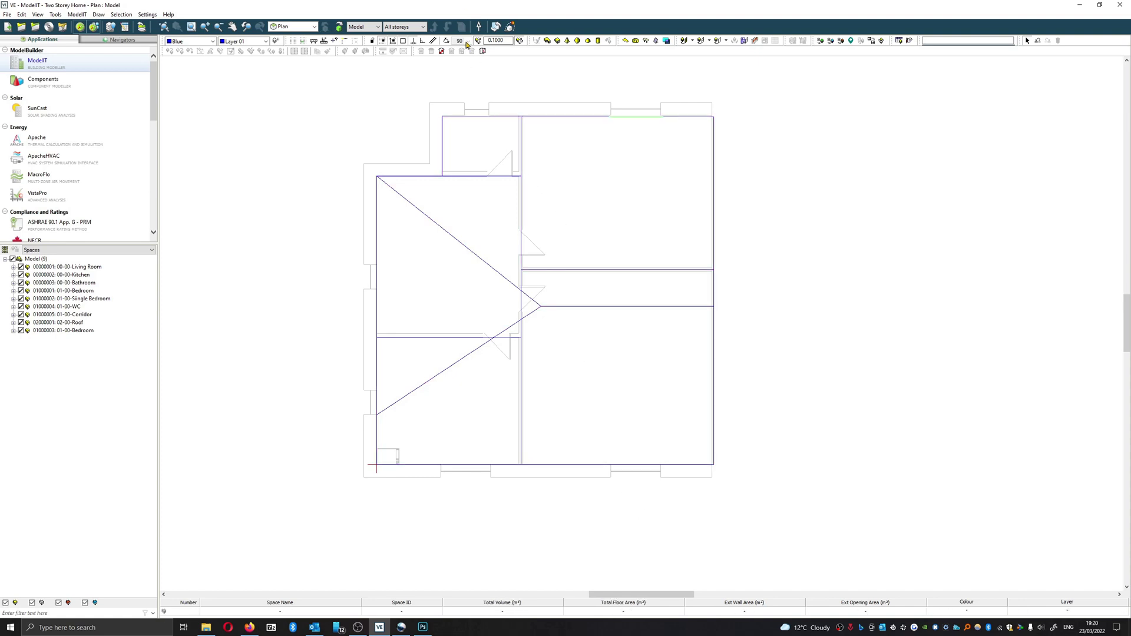
- Select the 02-00-Roof space, start a new rectangle block and open the Object Type list
mouse_move(795, 390)
middle_mouse_down()
mouse_move(656, 368)
mouse_move(777, 403)
middle_mouse_up()
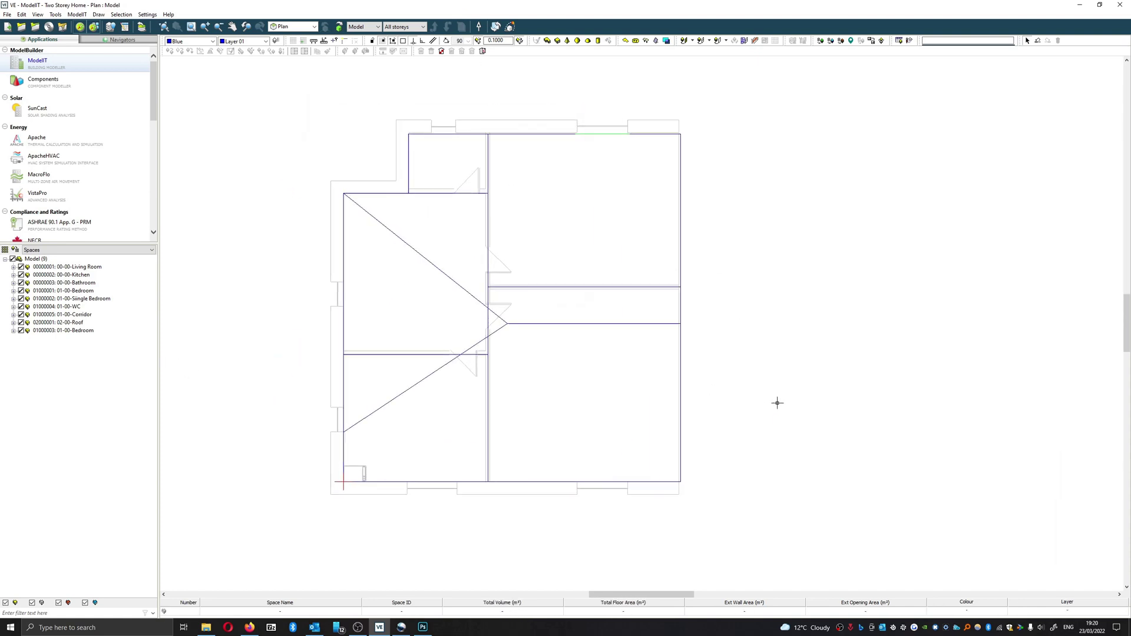
left_click(559, 298)
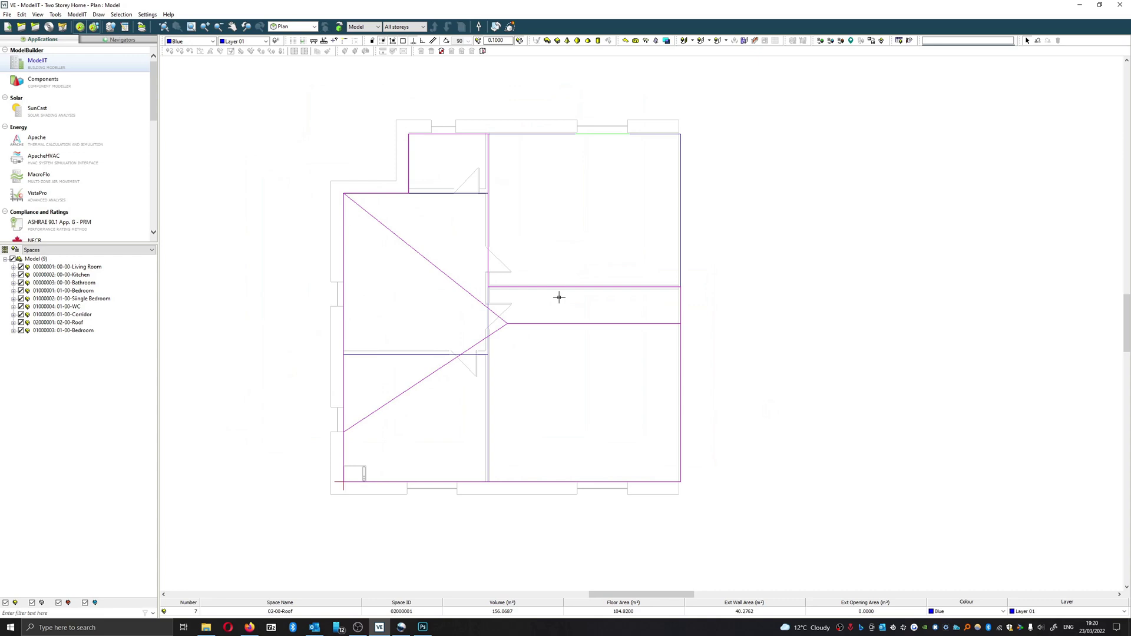
left_click(558, 40)
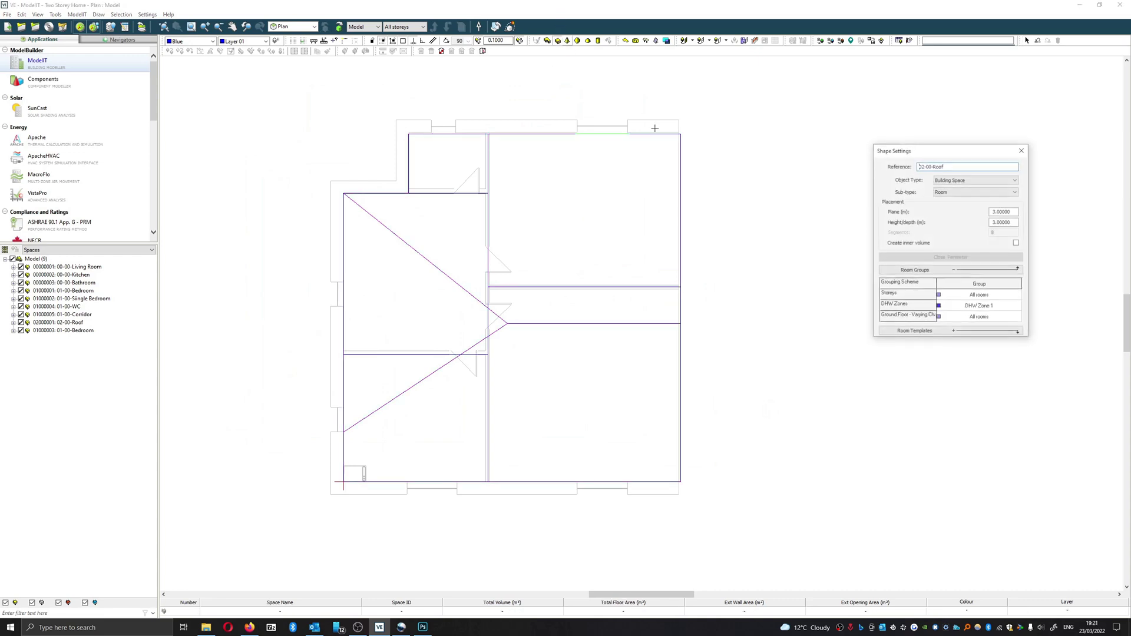
left_click_drag(955, 157, 741, 174)
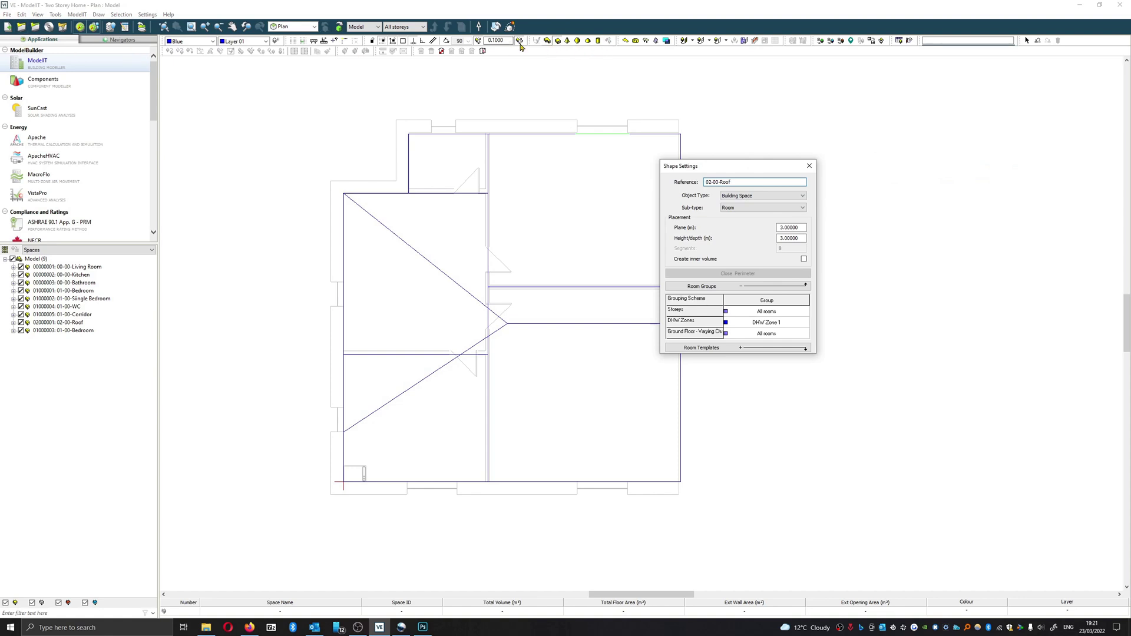
left_click(746, 199)
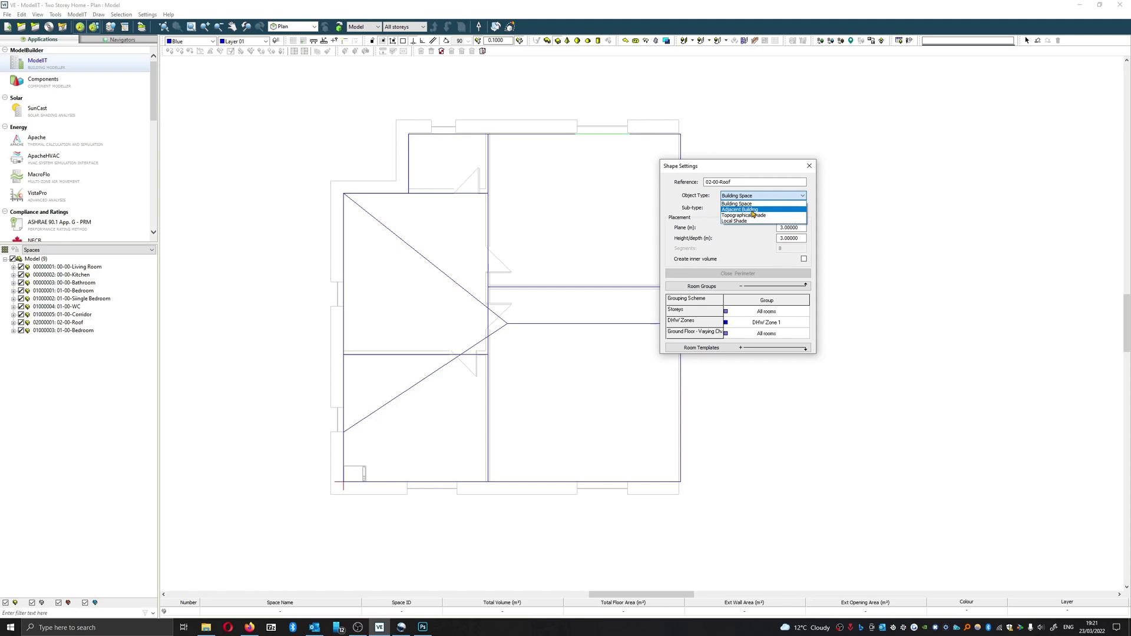
- Draw an Adjacent Building rectangle at plane 0 overlapping the house's top-right corner
left_click(751, 209)
left_click_drag(752, 167, 537, 166)
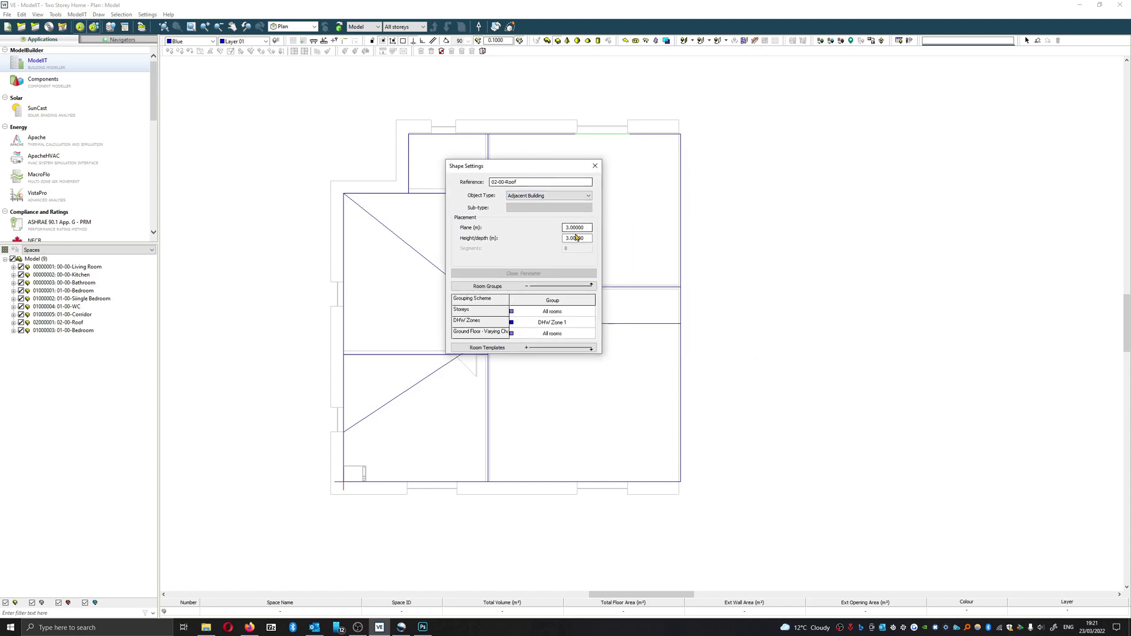
double_click(576, 228)
left_click_drag(541, 171, 427, 178)
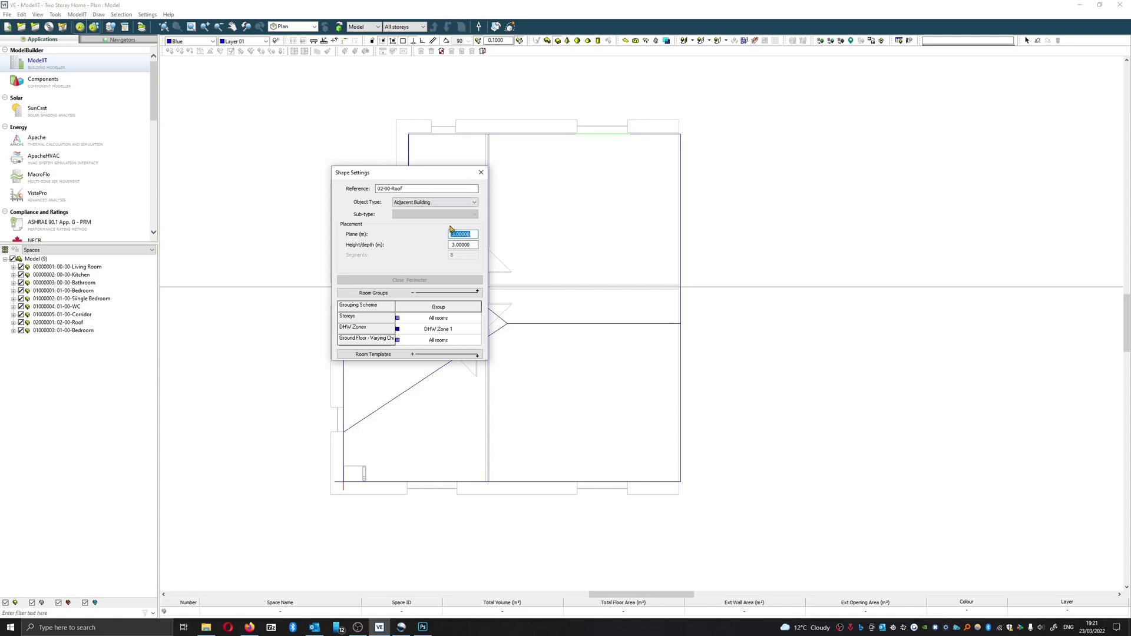
type("0")
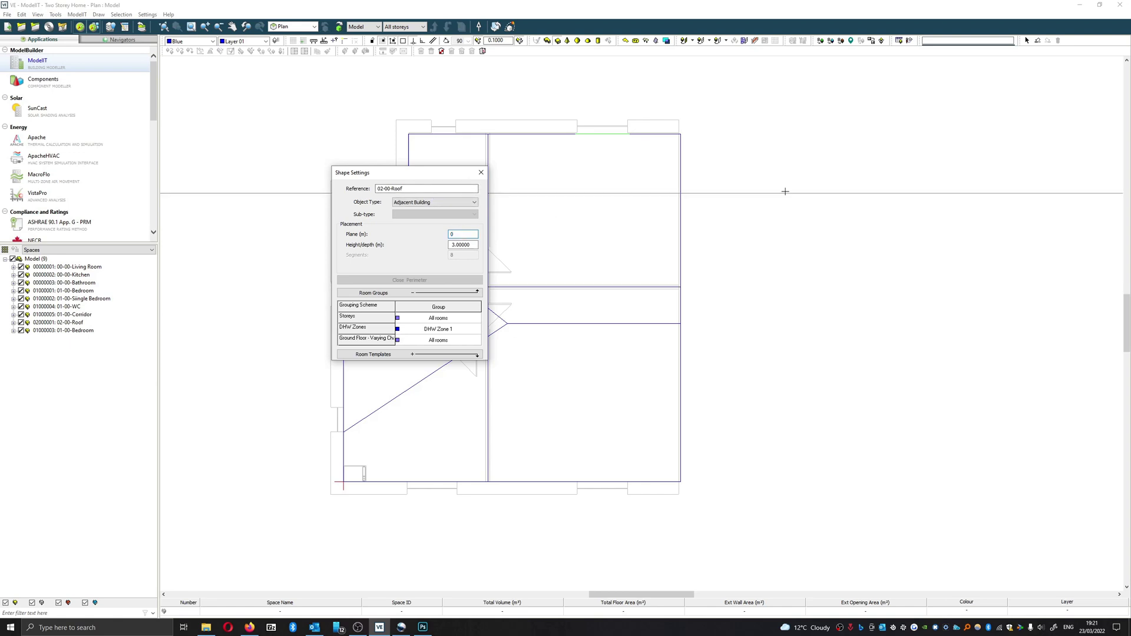
left_click_drag(709, 128, 618, 210)
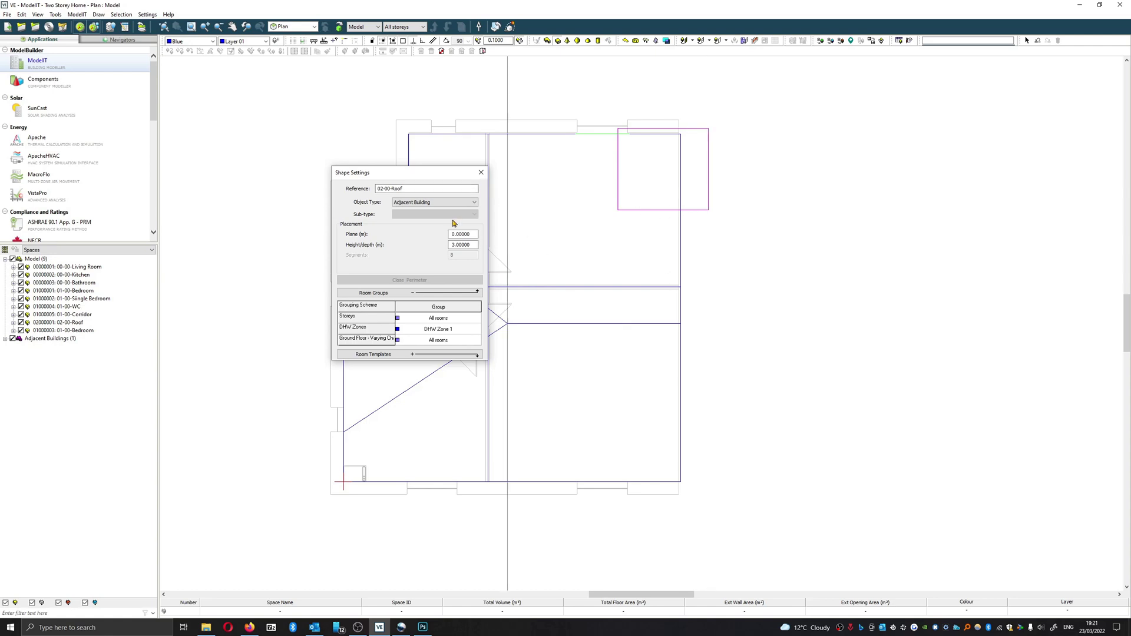
- Switch to Topographical Shade and draw a 6.90 by 10.60 m trial shade below-left of the house
left_click(481, 172)
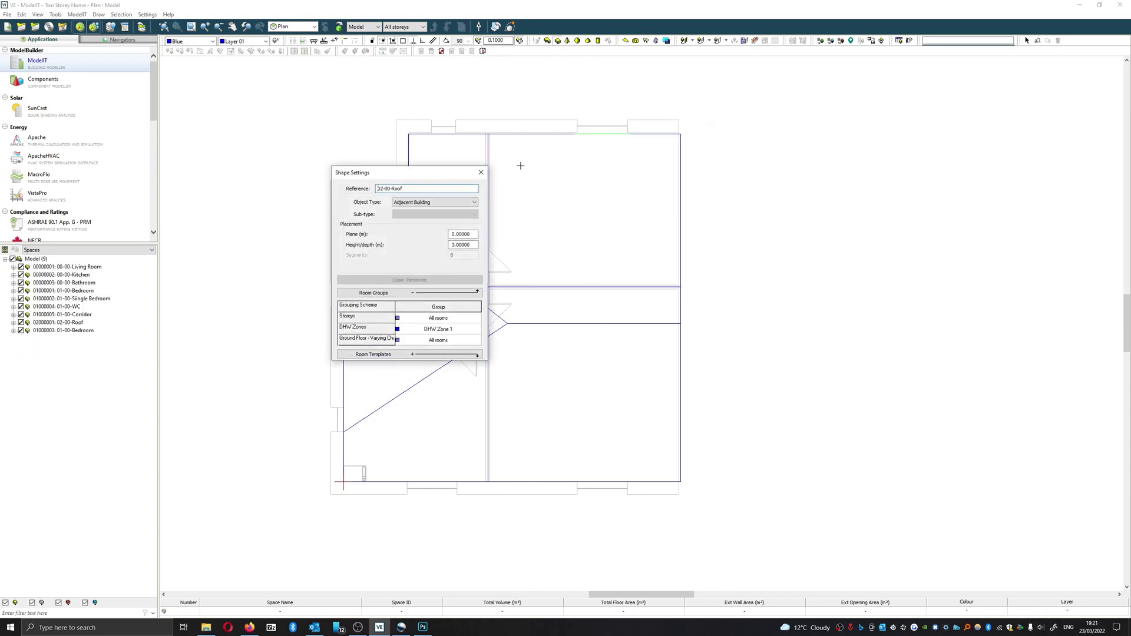
left_click(423, 203)
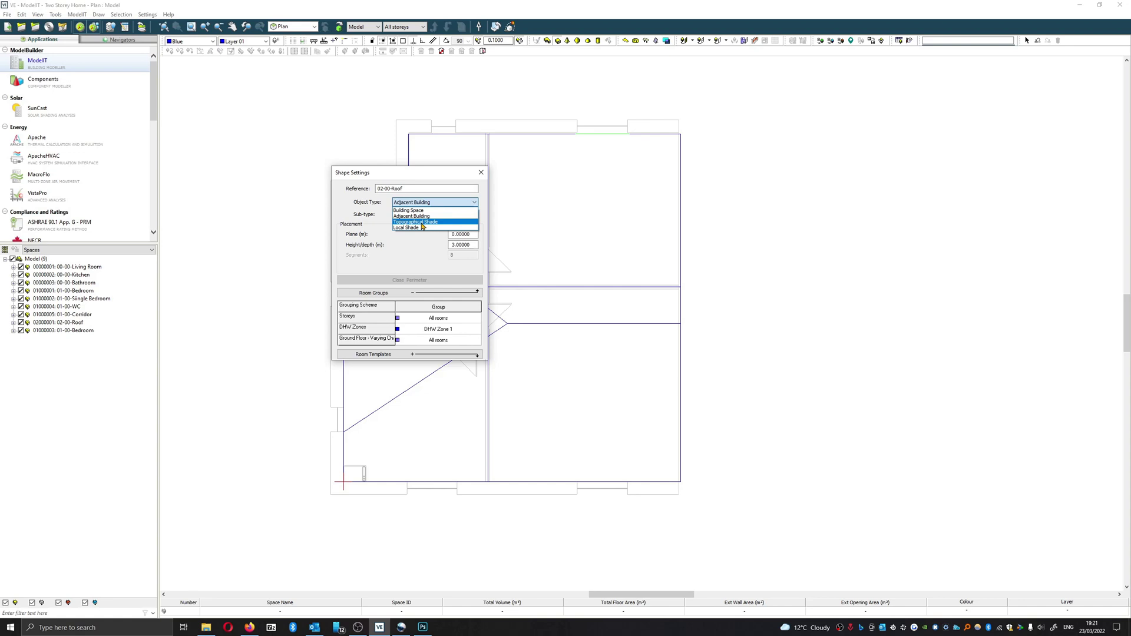
left_click(423, 223)
scroll(752, 377, "down", 1)
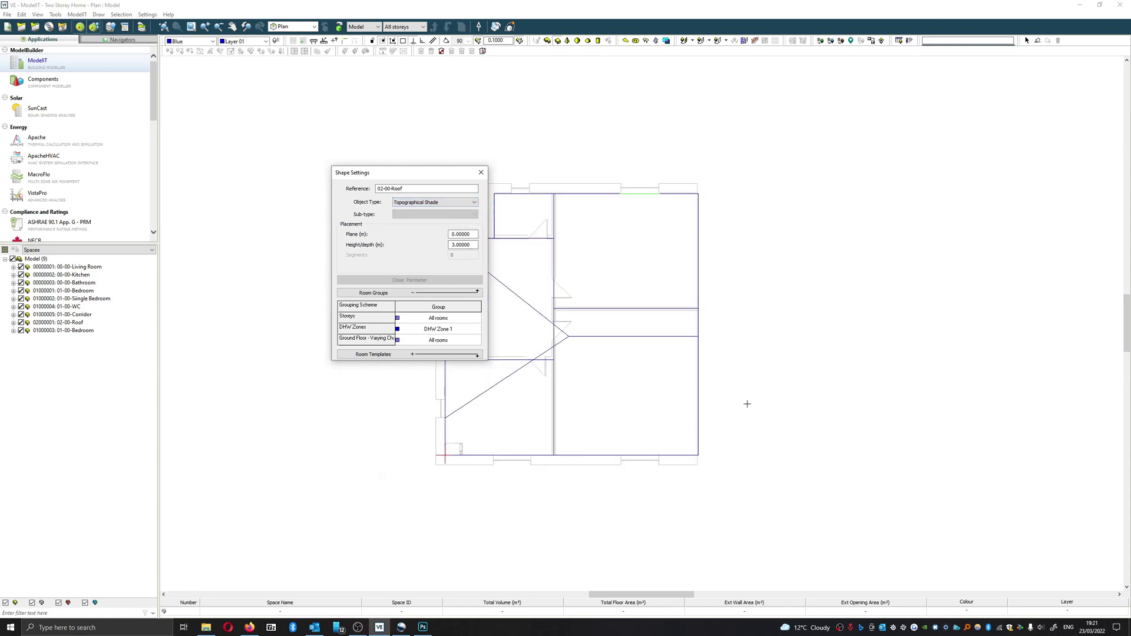
scroll(747, 404, "down", 1)
middle_click_drag(737, 404, 712, 331)
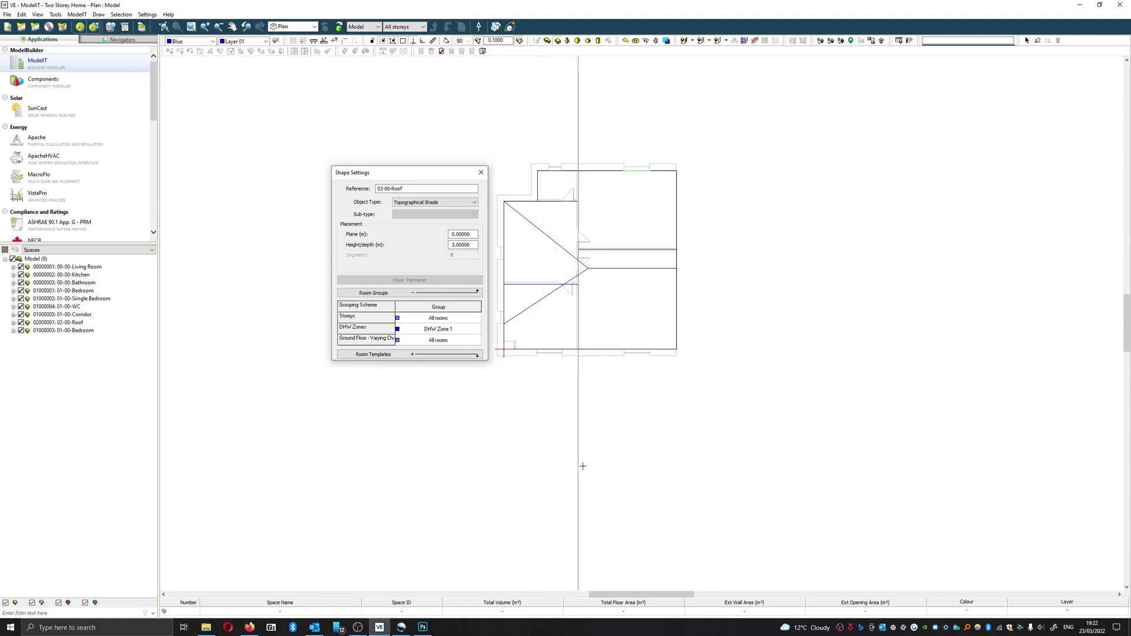
left_click(266, 401)
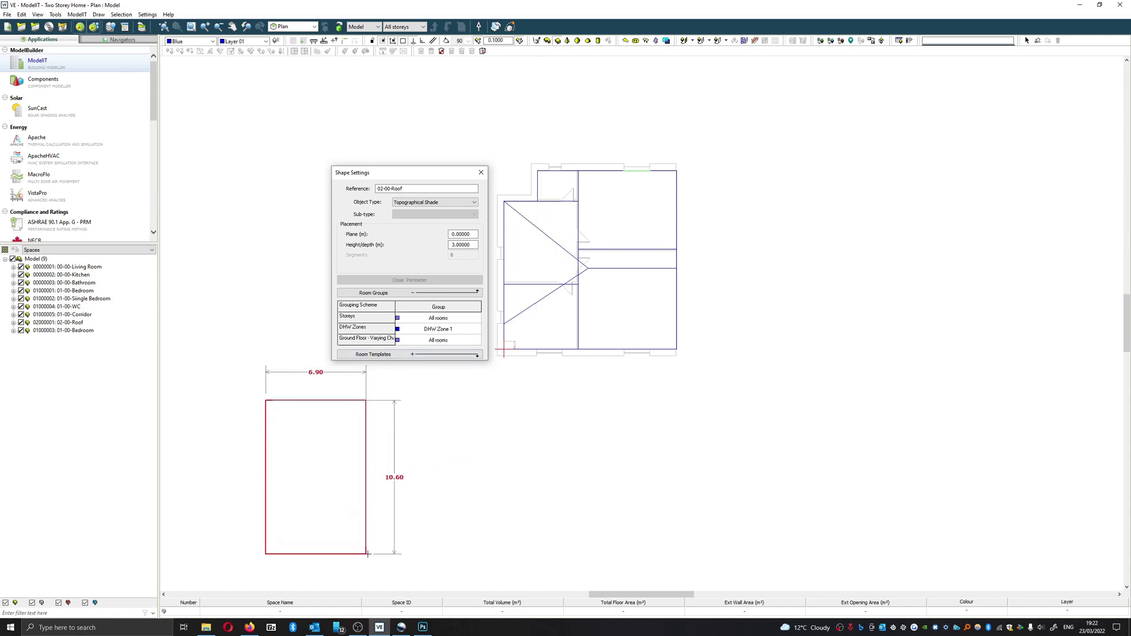
left_click(367, 554)
- Select the trial shade block and delete it
scroll(495, 548, "down", 1)
middle_click_drag(500, 467, 467, 423)
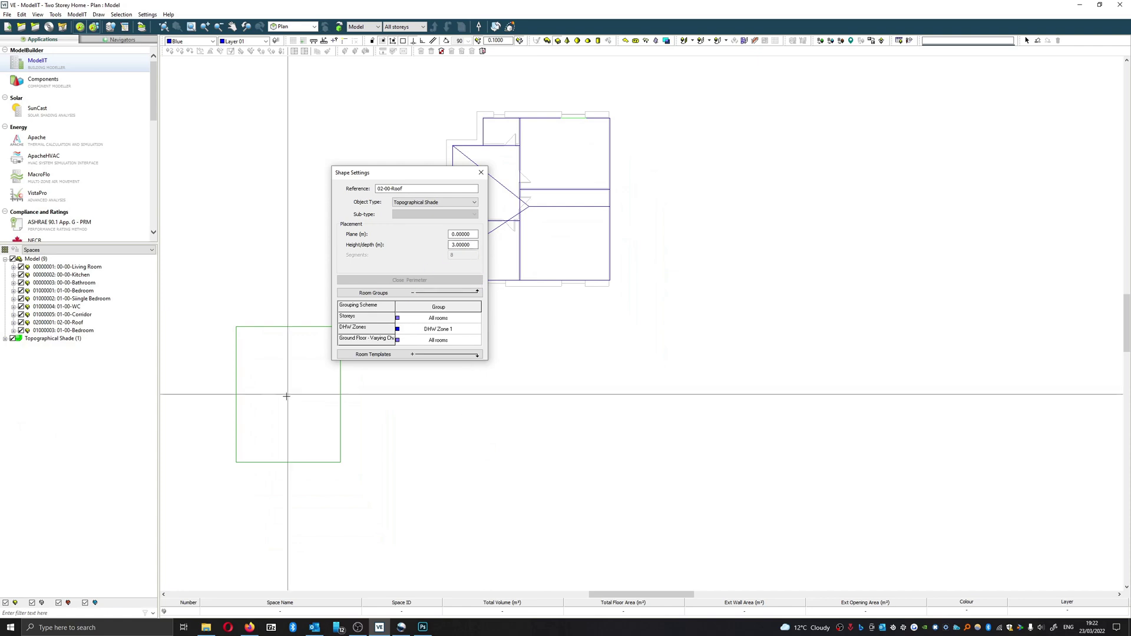
key("Escape")
key("Delete")
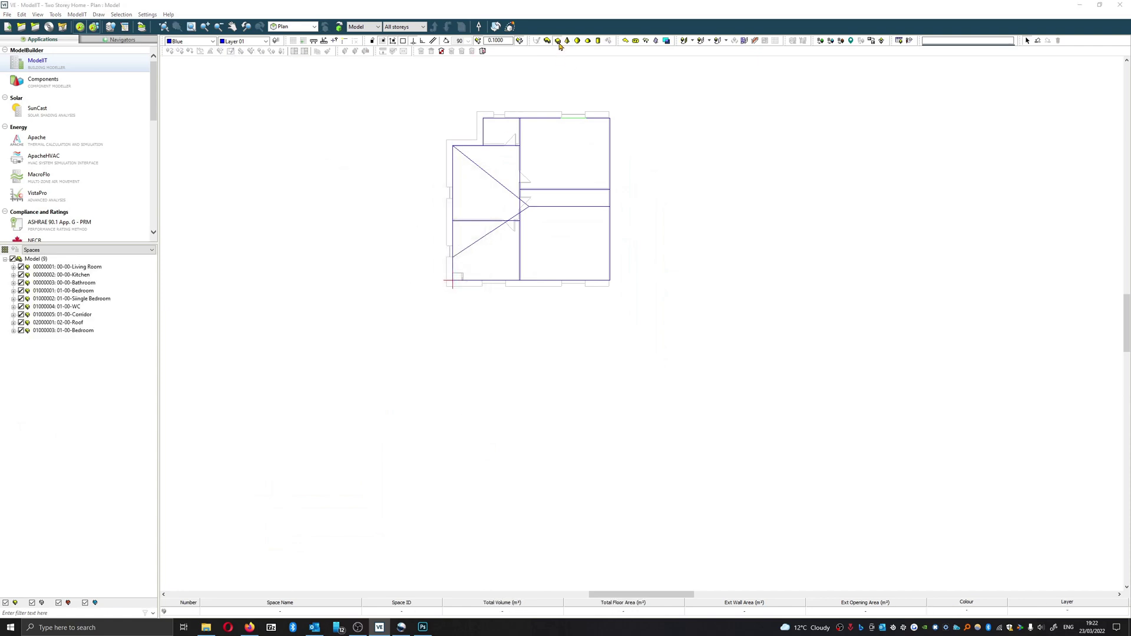
- Set block height to 6 and draw shade blocks left of and below the house
left_click(557, 40)
left_click_drag(470, 244, 414, 251)
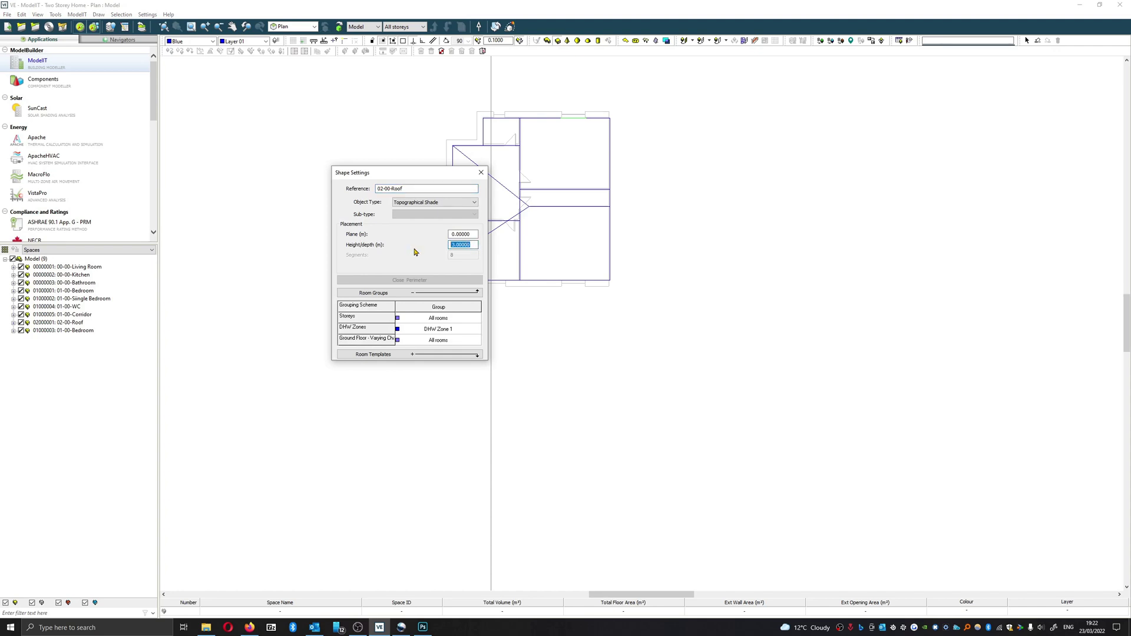
type("6")
left_click(212, 301)
left_click(345, 464)
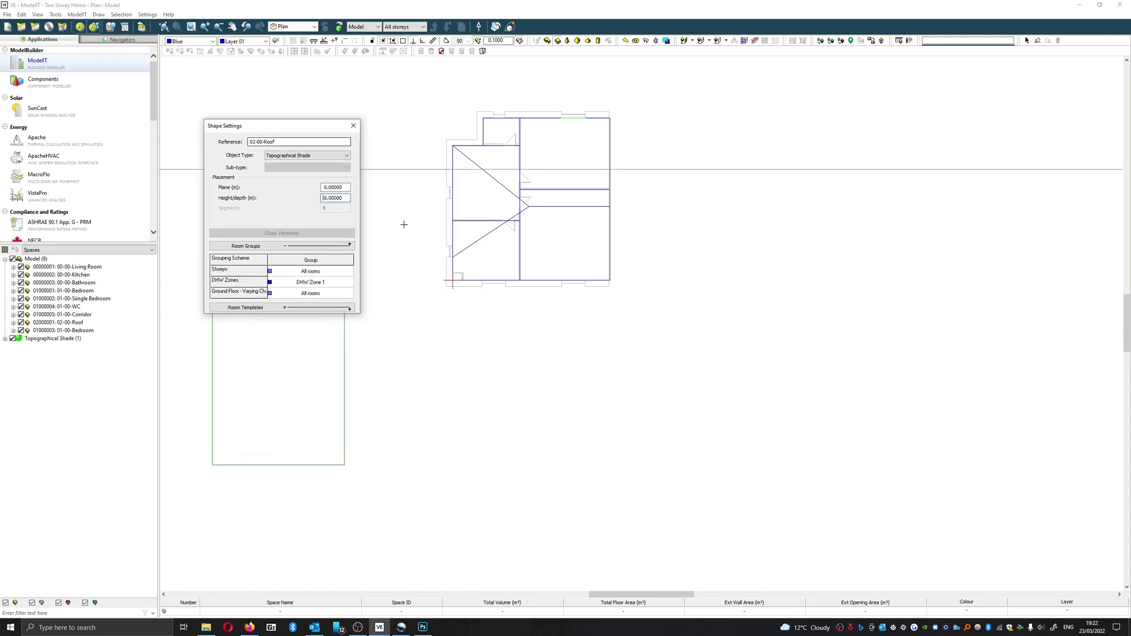
left_click(368, 449)
left_click(486, 546)
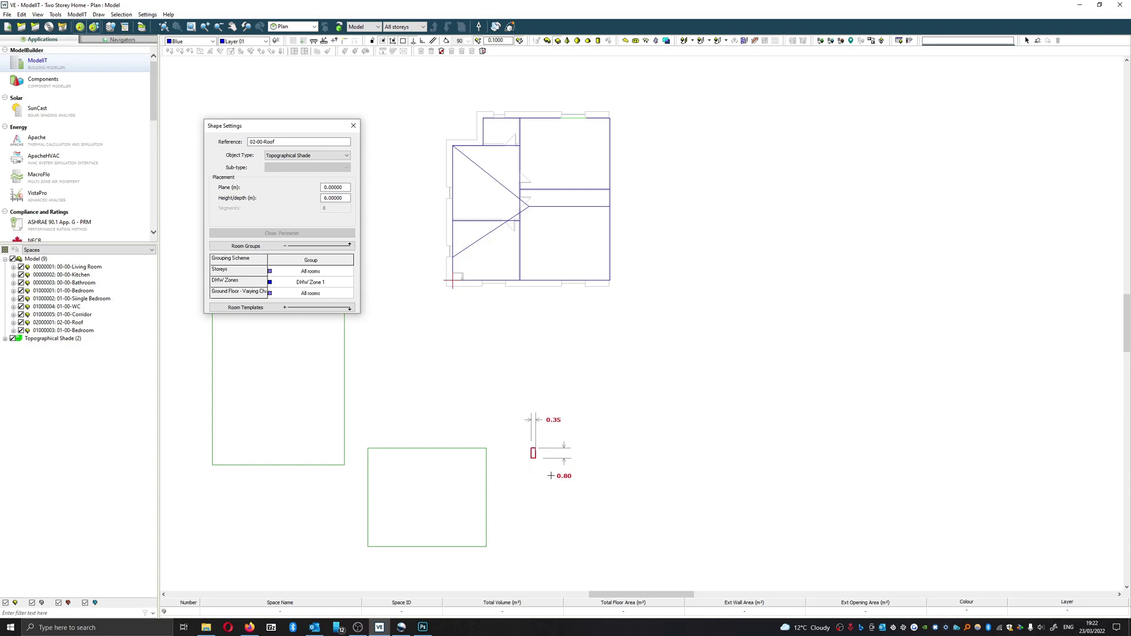
- Draw four more 6 m shade blocks: below, lower-right, right and upper-right of the house
left_click(531, 448)
left_click(677, 546)
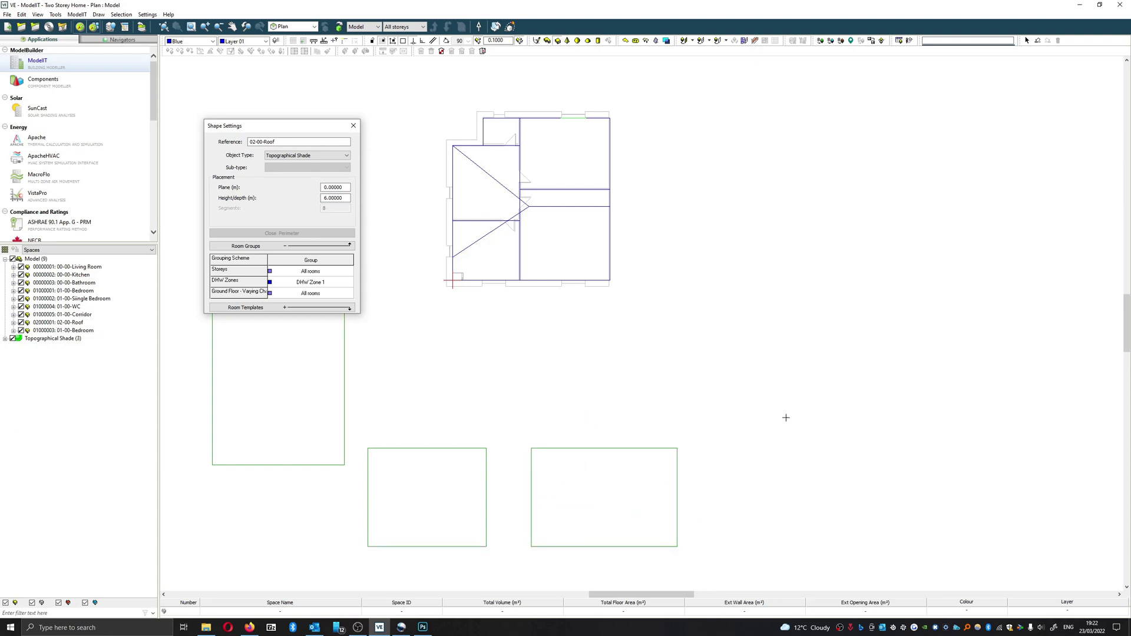
left_click(698, 445)
left_click(811, 542)
left_click(725, 293)
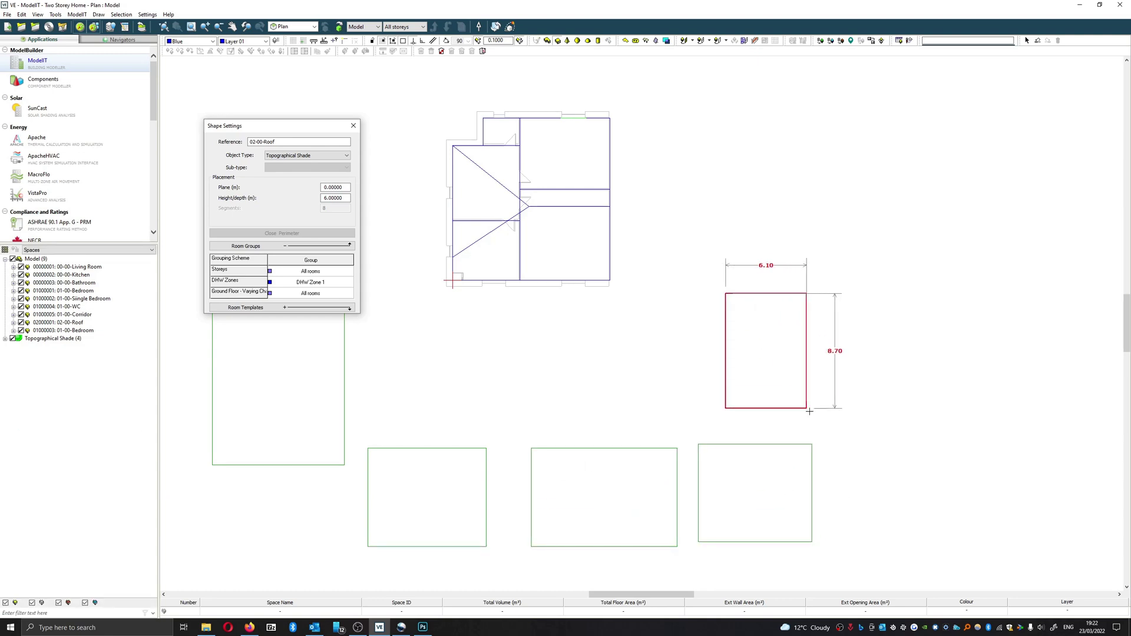
left_click(808, 431)
left_click(700, 146)
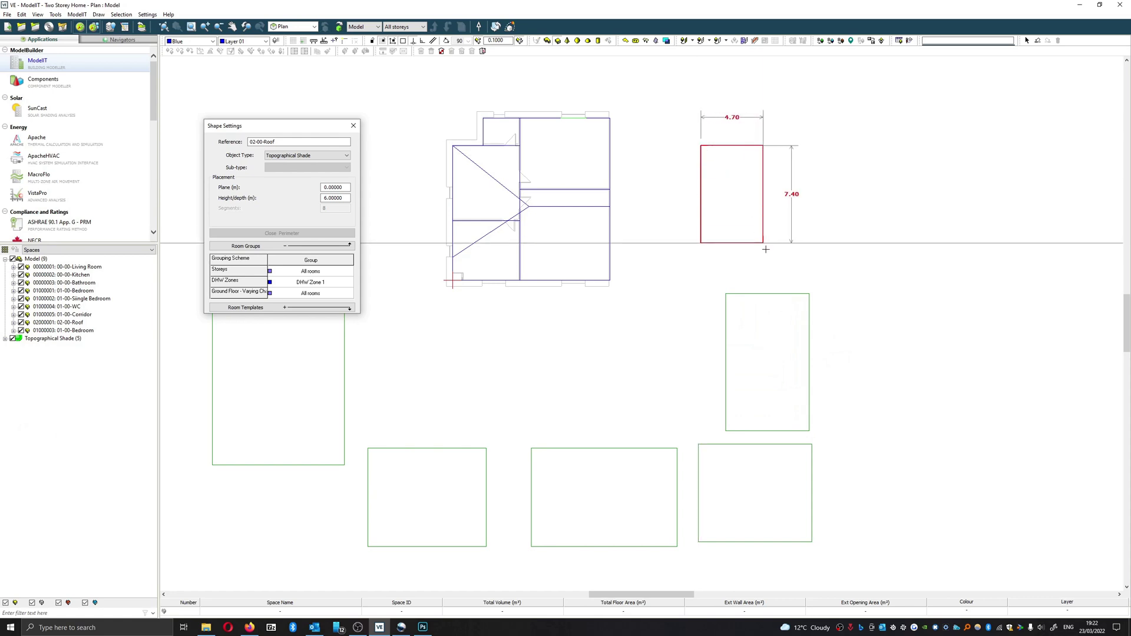
left_click(806, 284)
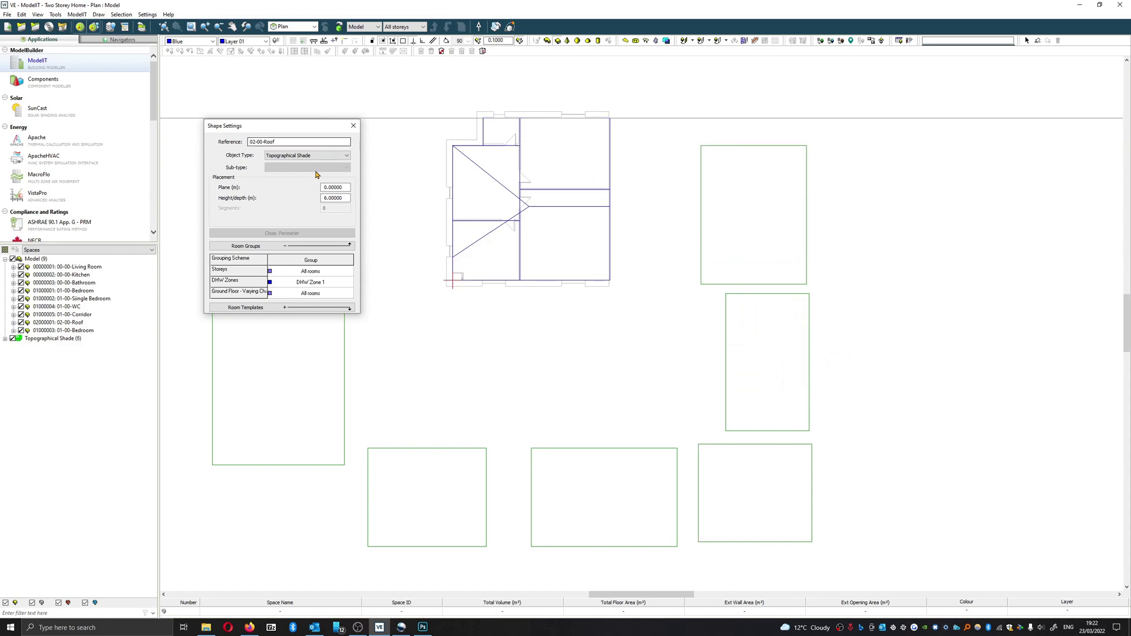
- Change the new block's object type to Local Shade
left_click(285, 157)
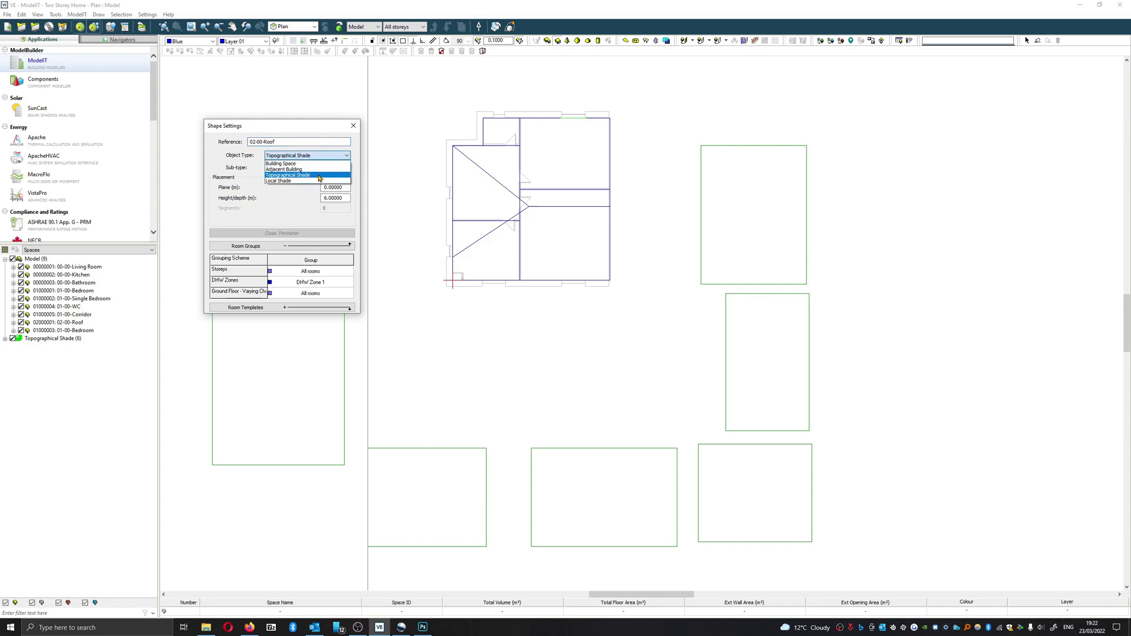
left_click(313, 180)
scroll(530, 259, "up", 2)
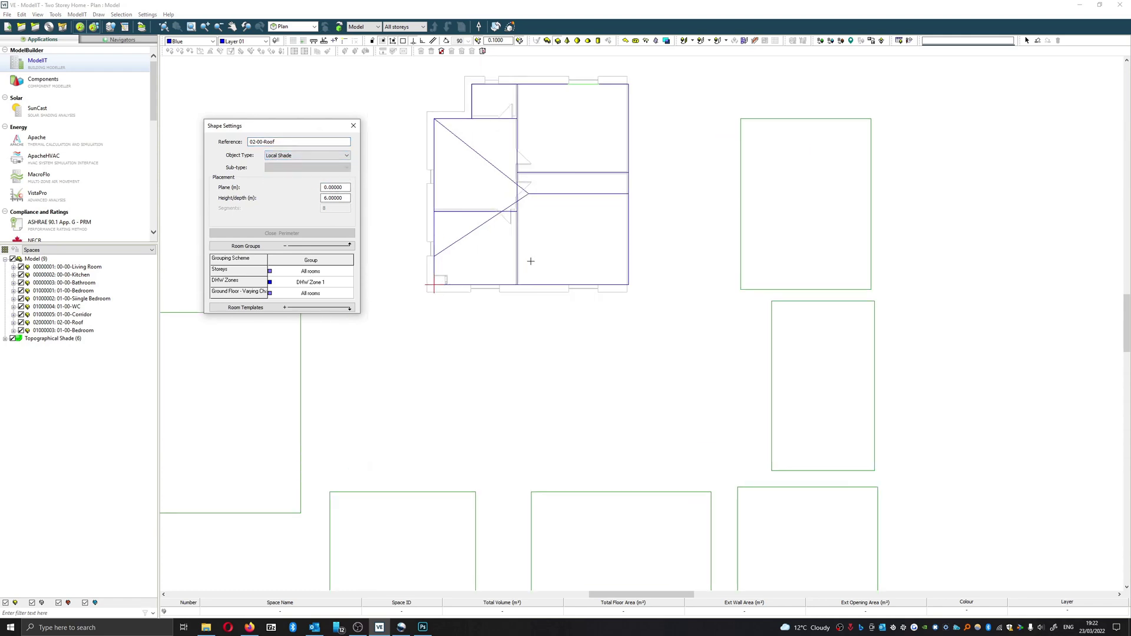
scroll(531, 260, "up", 2)
scroll(533, 297, "up", 1)
- Set plane 2.8 m and depth 0.2 m, then draw the shade along the front facade
double_click(342, 198)
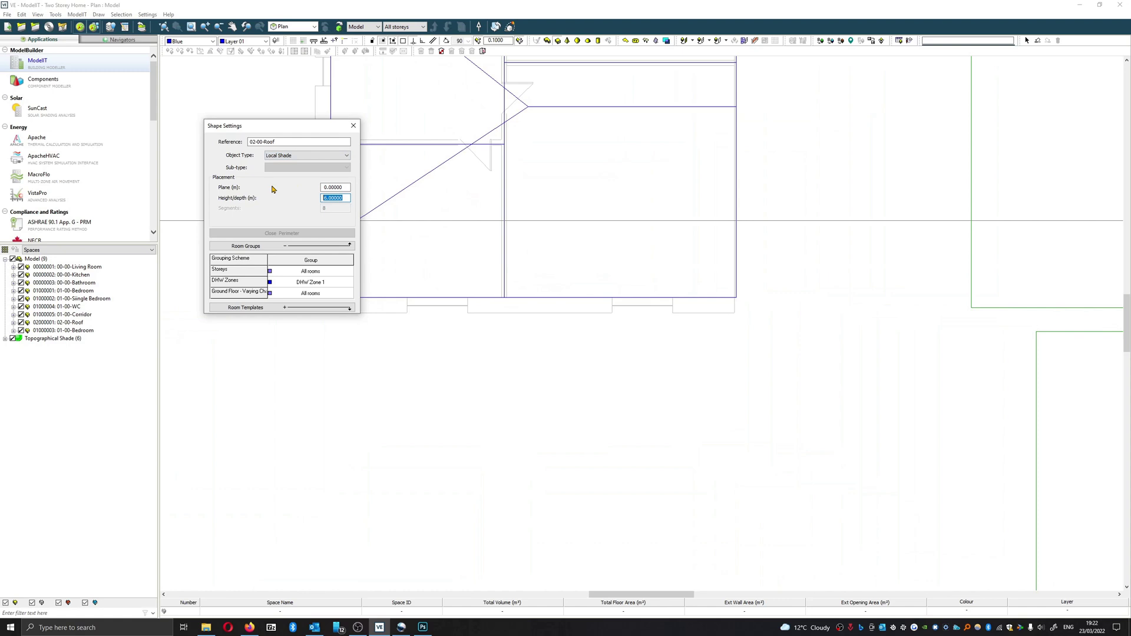
type("2.8")
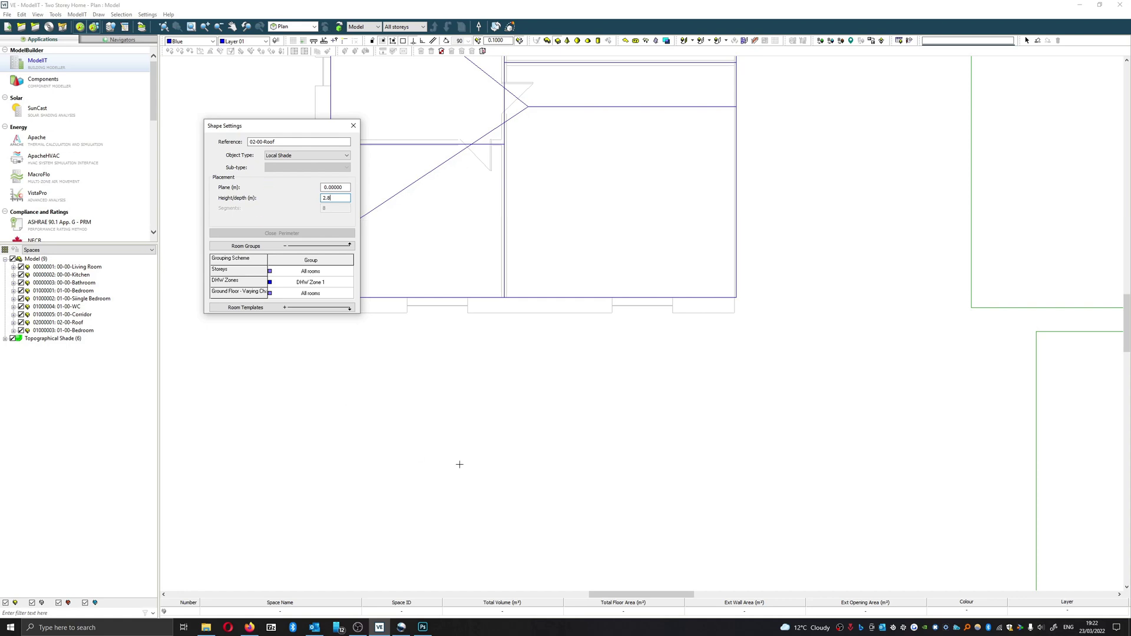
scroll(421, 322, "up", 2)
left_click(347, 188)
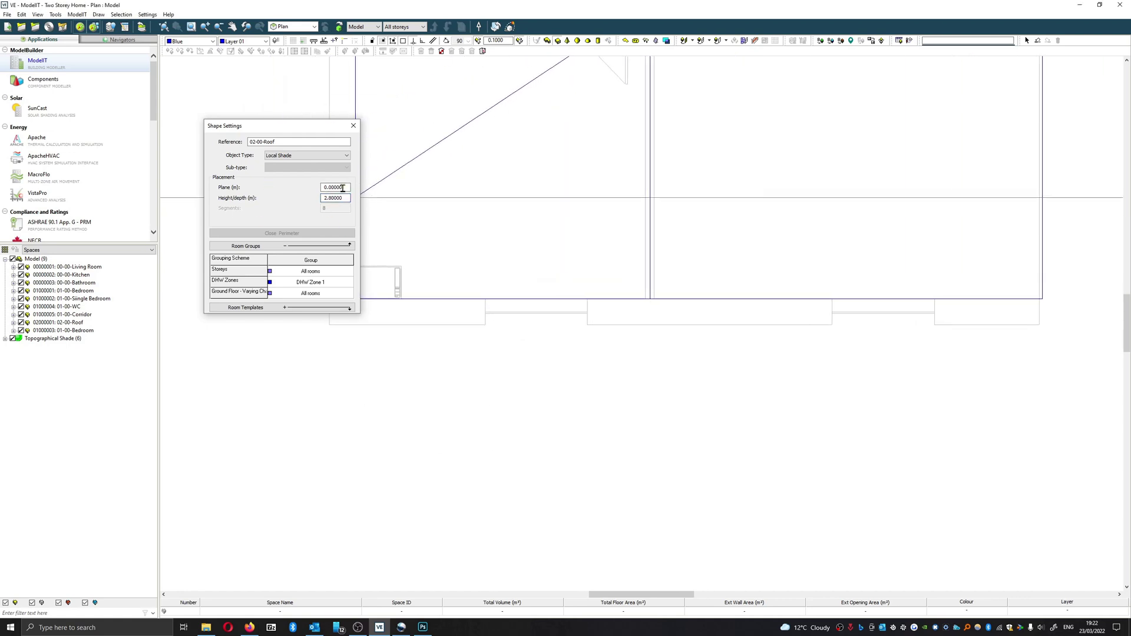
left_click_drag(347, 187, 209, 194)
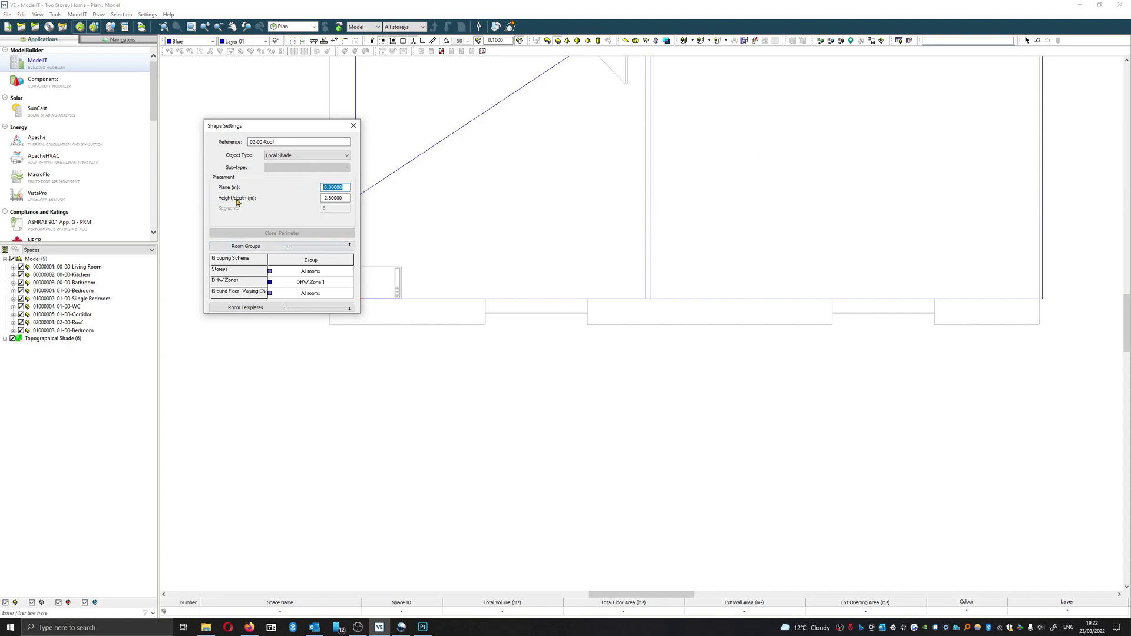
type("2.8")
key("Tab")
type("0.")
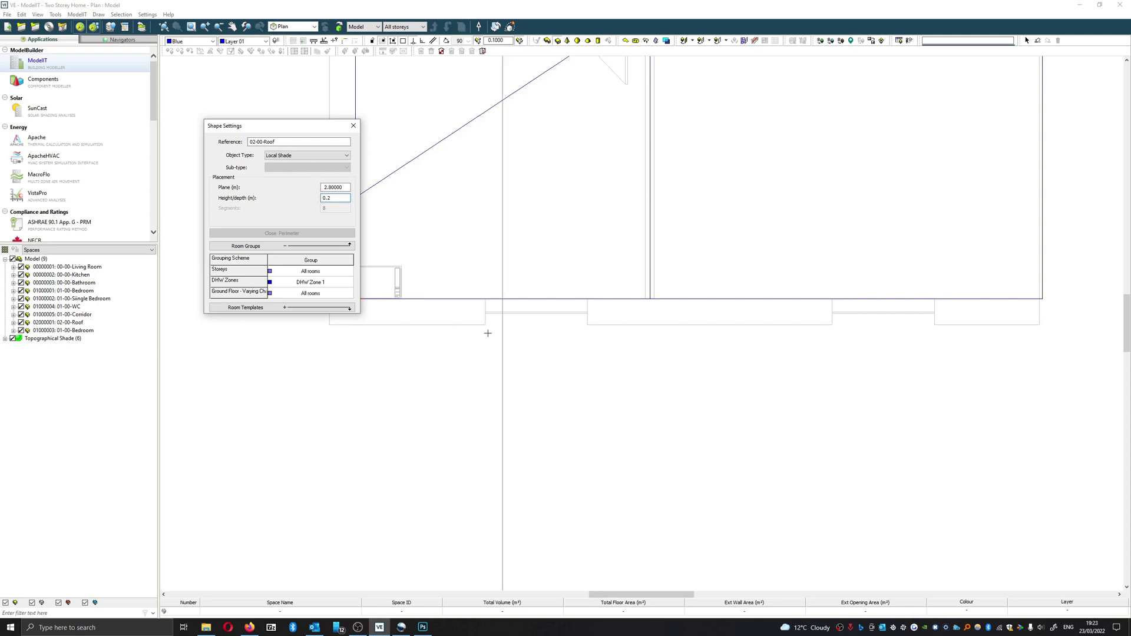
left_click(328, 325)
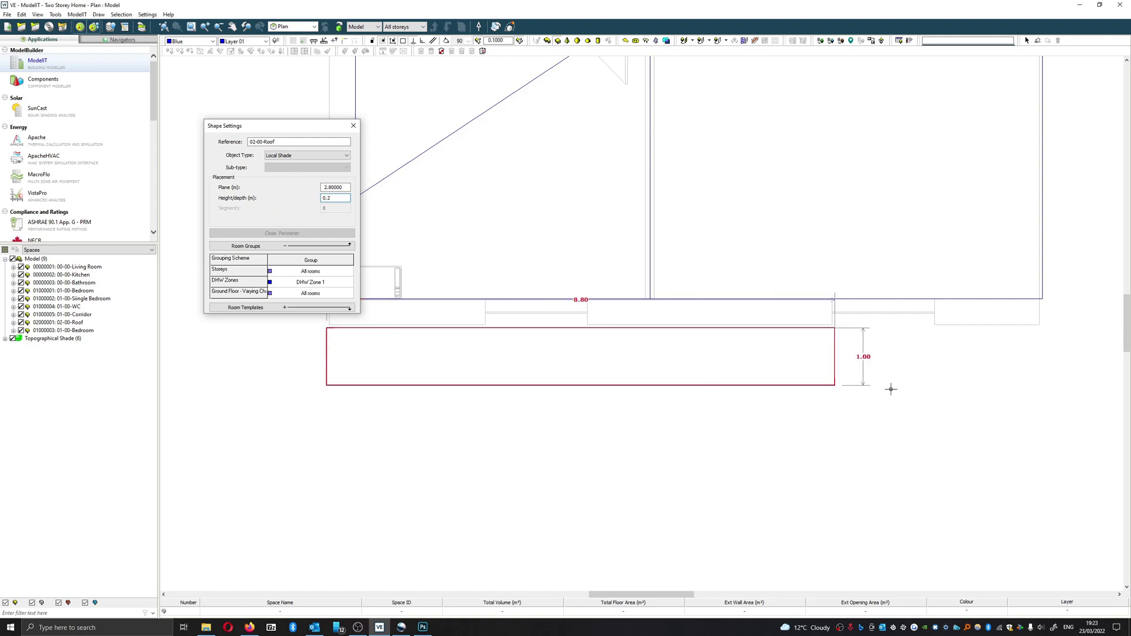
left_click(1042, 380)
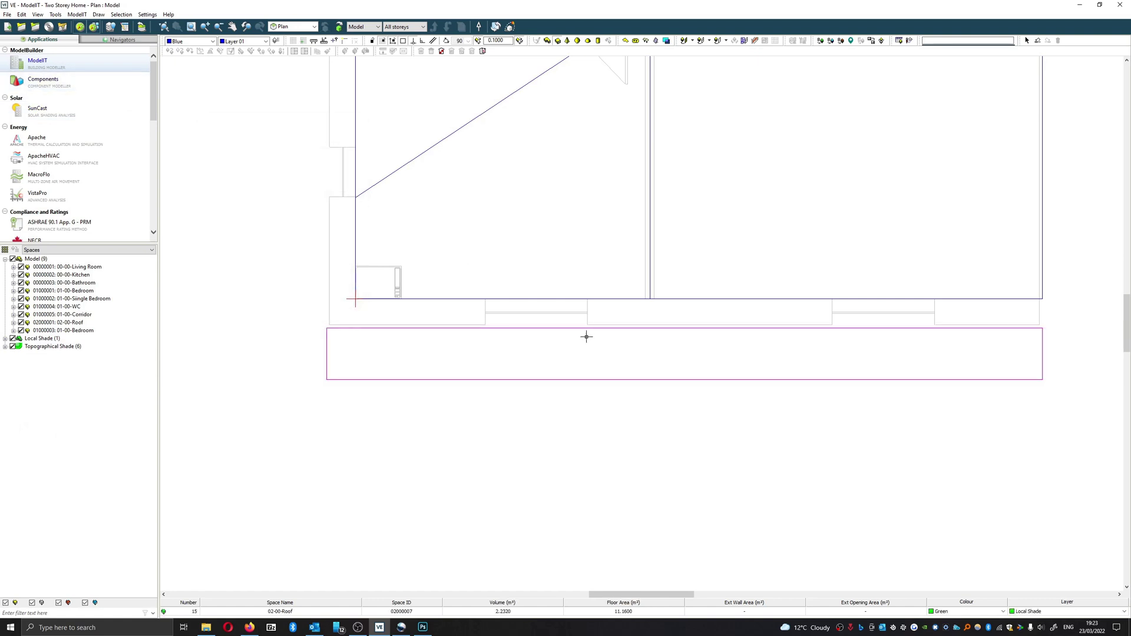
- Move the new local shade up against the house's front wall
key("Escape")
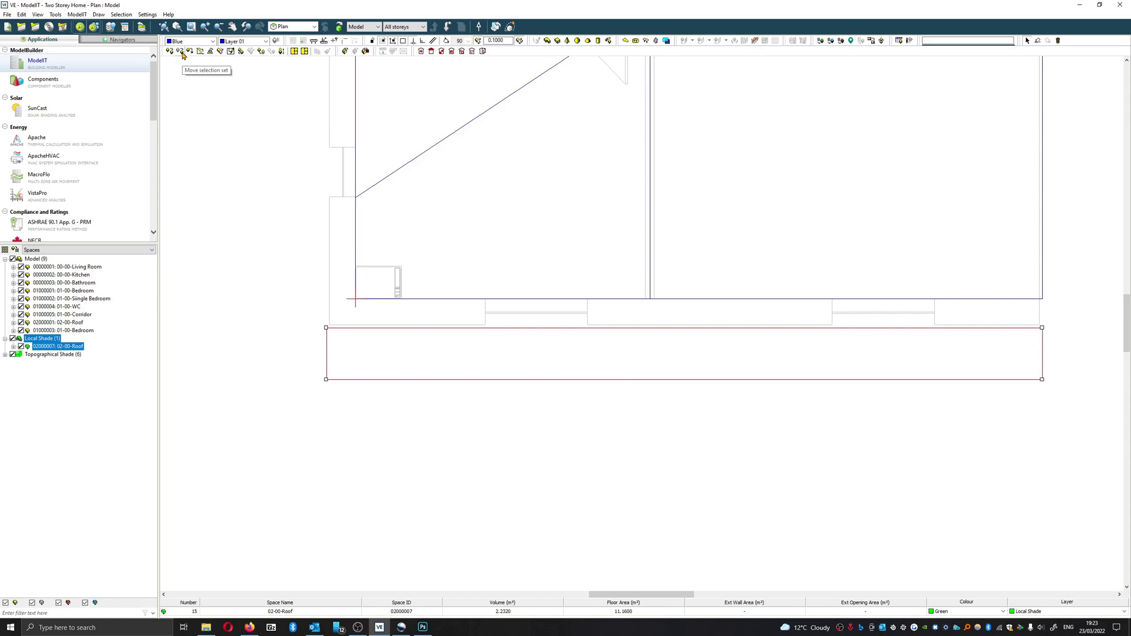
left_click(182, 55)
left_click(644, 366)
left_click(642, 337)
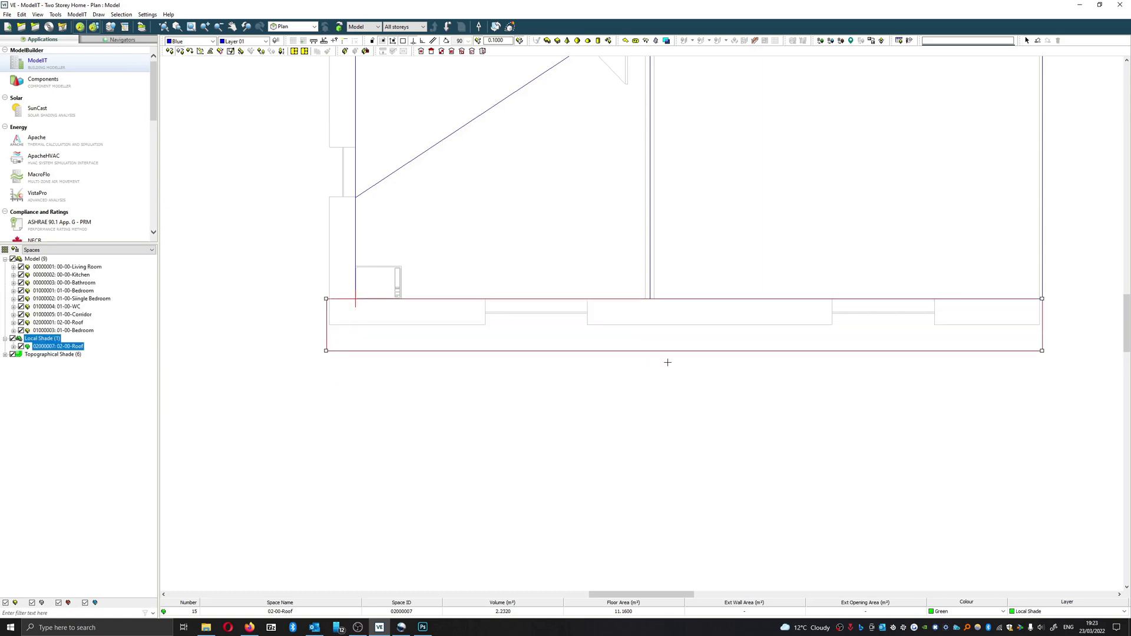
left_click(714, 412)
left_click(462, 118)
- Inspect the shade from the front in the 3D model viewer, then return to plan
left_click(511, 27)
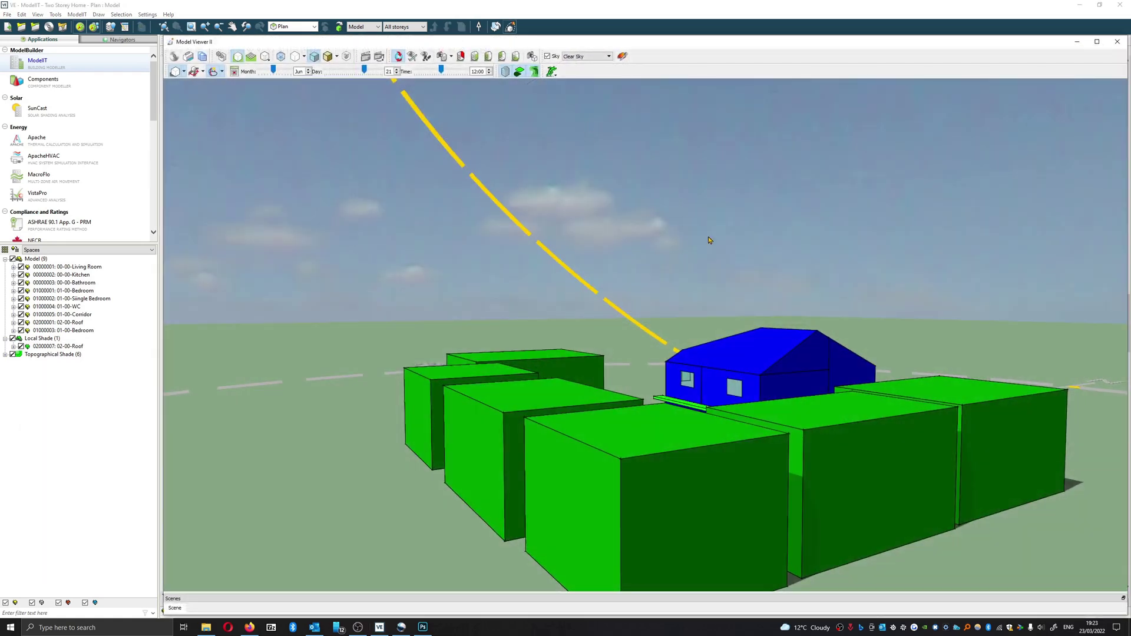
mouse_move(710, 240)
left_mouse_down()
mouse_move(566, 294)
mouse_move(839, 389)
left_mouse_up()
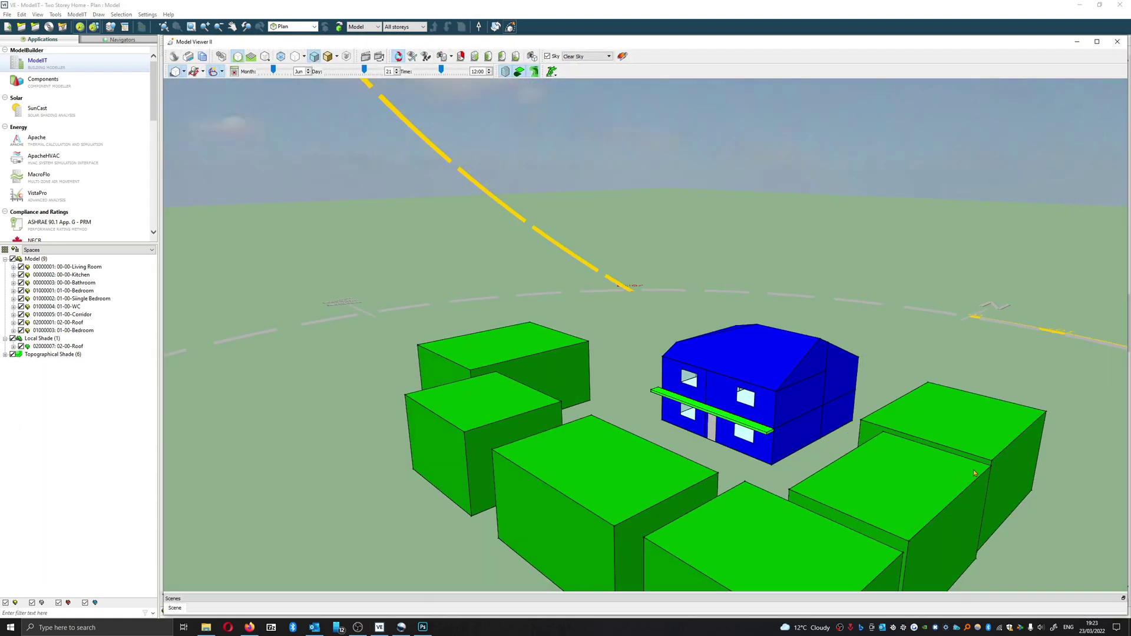
left_click_drag(825, 456, 909, 488)
left_click(507, 27)
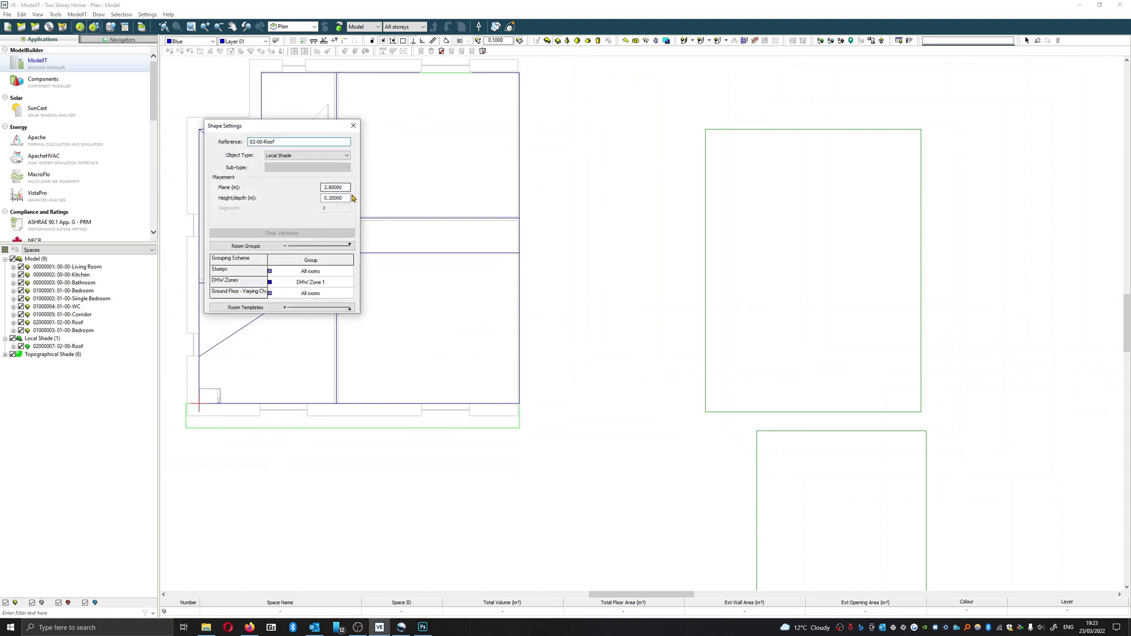
- Draw a 6 m tall Adjacent Building at plane 0 beside the house's right side
type("0")
left_click(346, 198)
double_click(347, 198)
type("6")
left_click(285, 153)
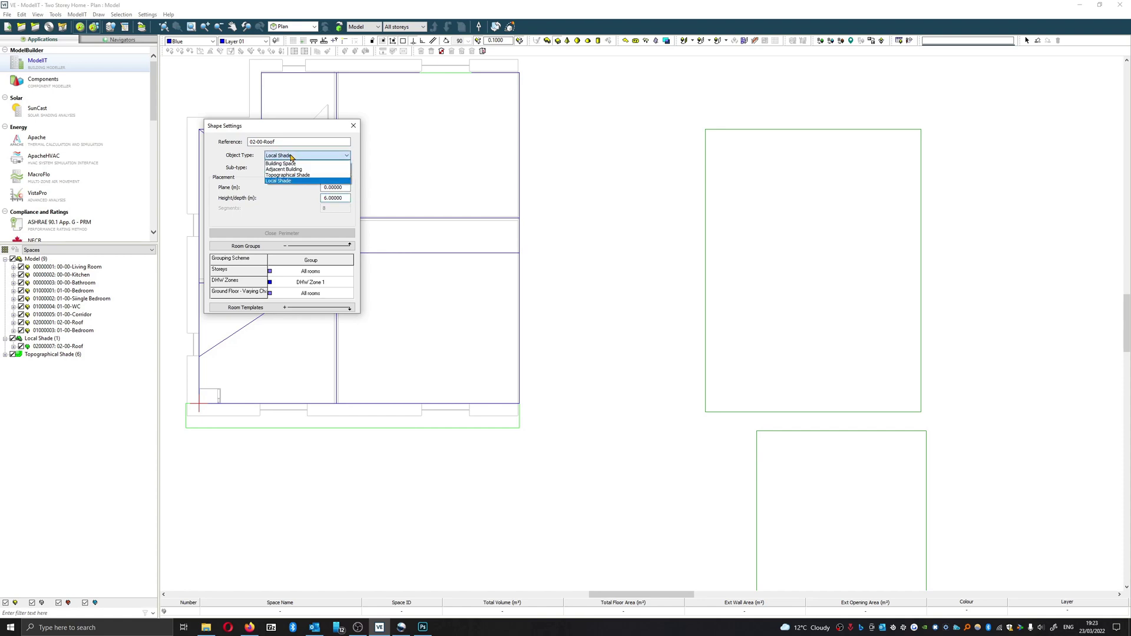
left_click(316, 170)
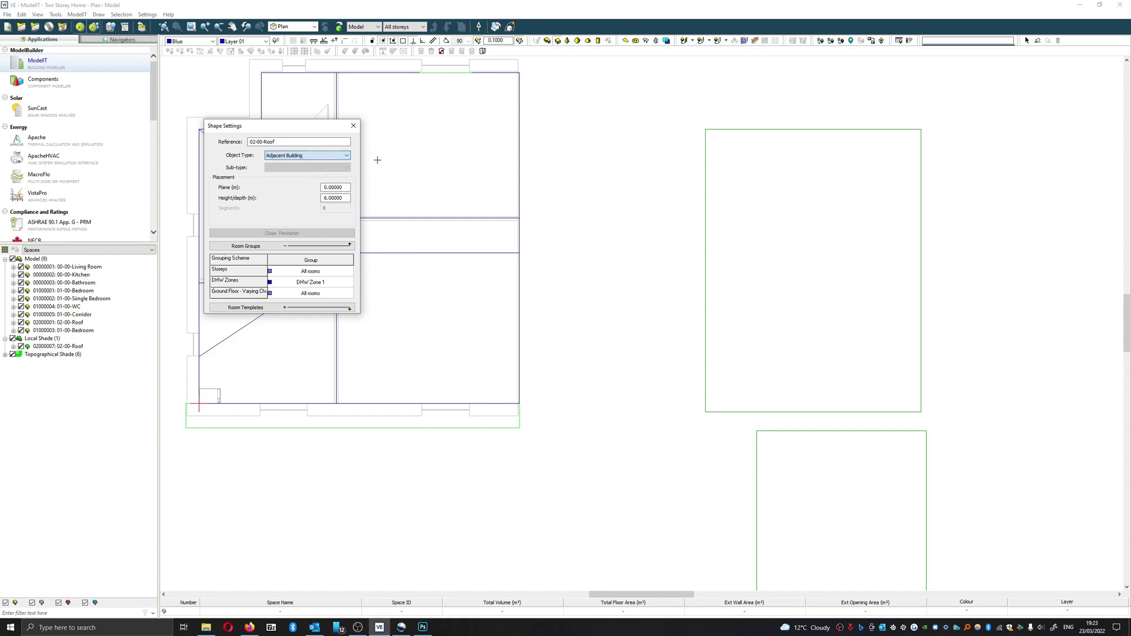
left_click(519, 73)
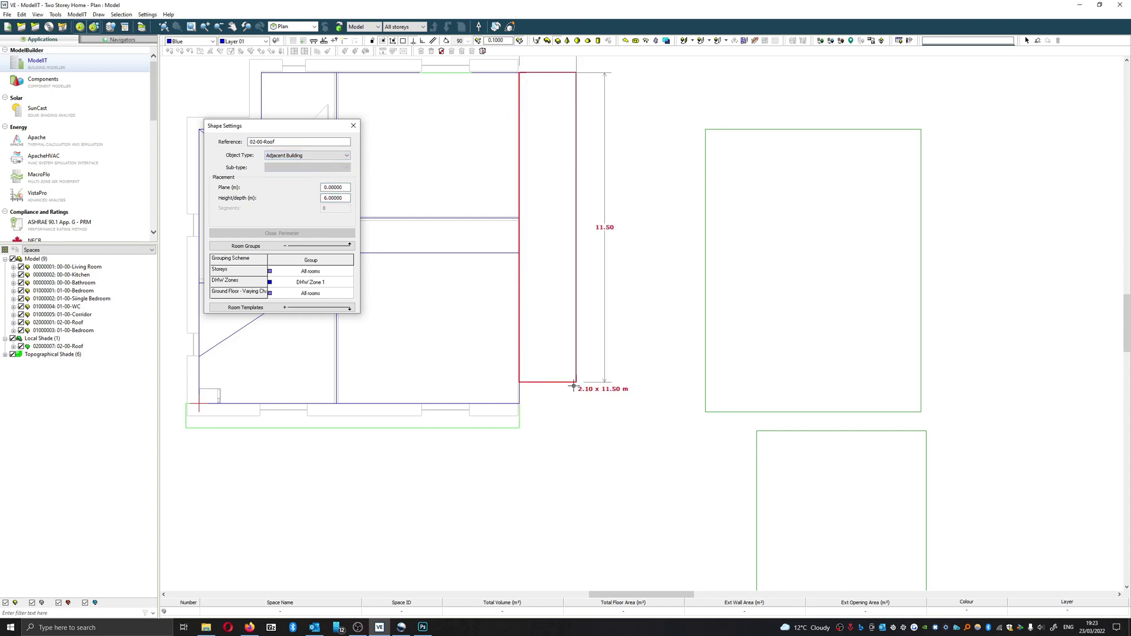
left_click(619, 403)
left_click(520, 39)
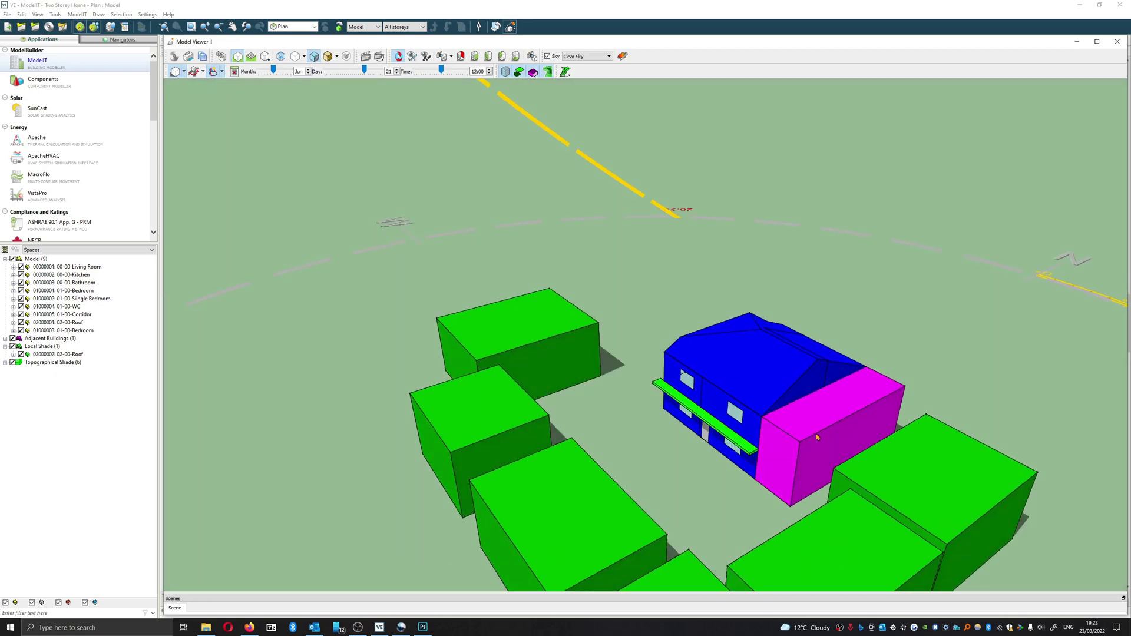
left_click_drag(816, 437, 762, 340)
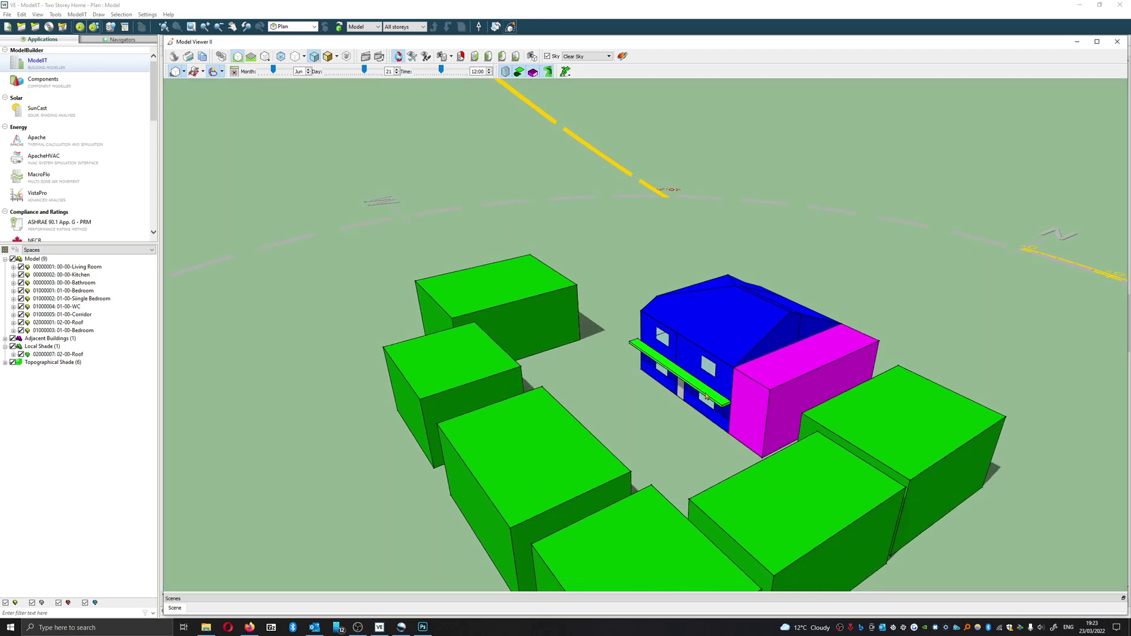
left_click_drag(694, 395, 683, 363)
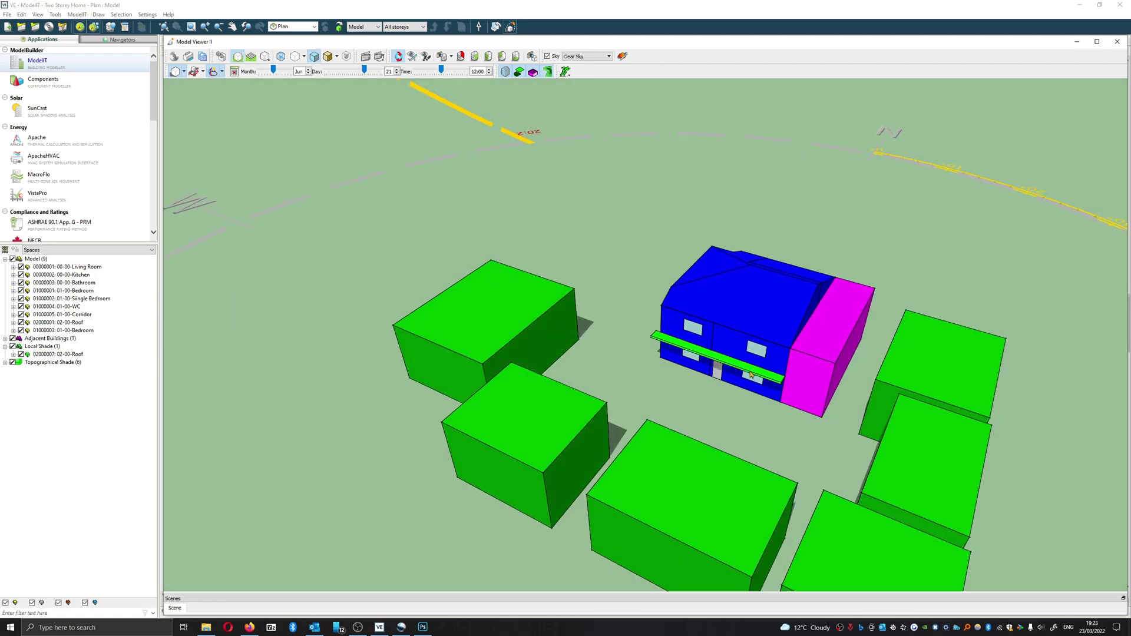
left_click(511, 28)
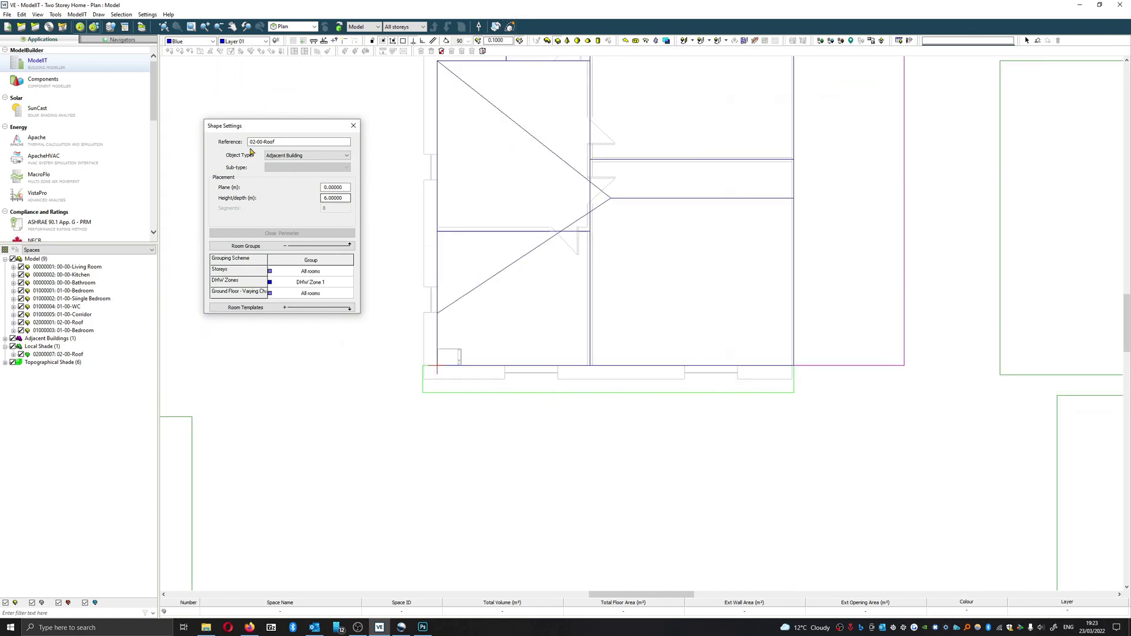
- Close shape settings, select the 02-00-Roof room and begin placing 2D Tree 01 below the house
left_click(353, 125)
middle_click_drag(617, 422, 641, 336)
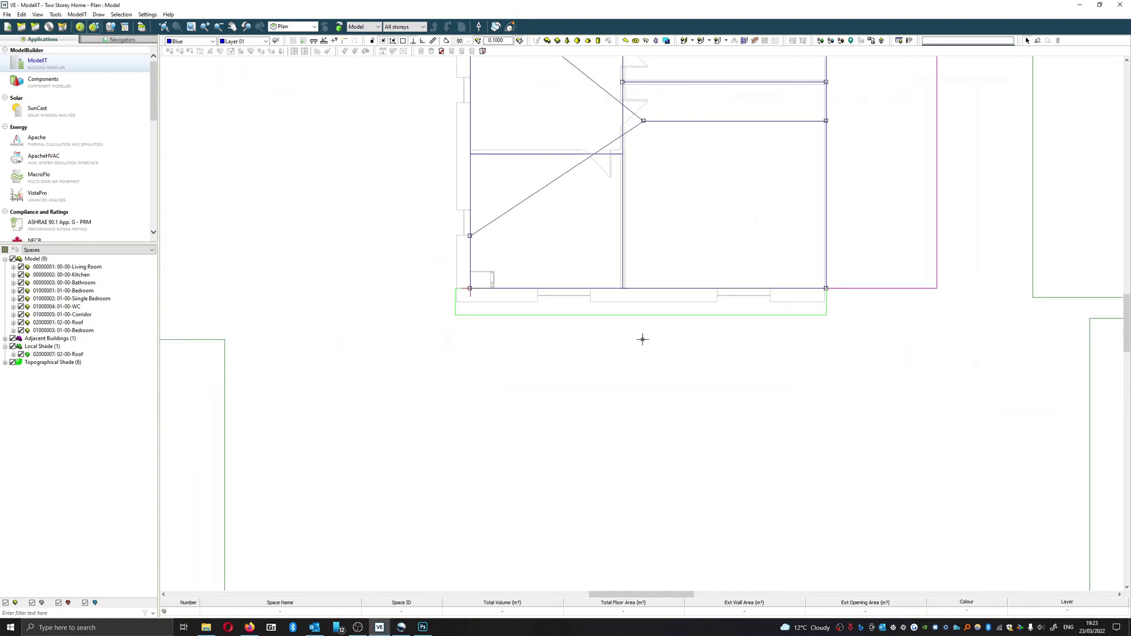
scroll(483, 290, "down", 1)
middle_click_drag(664, 396, 533, 242)
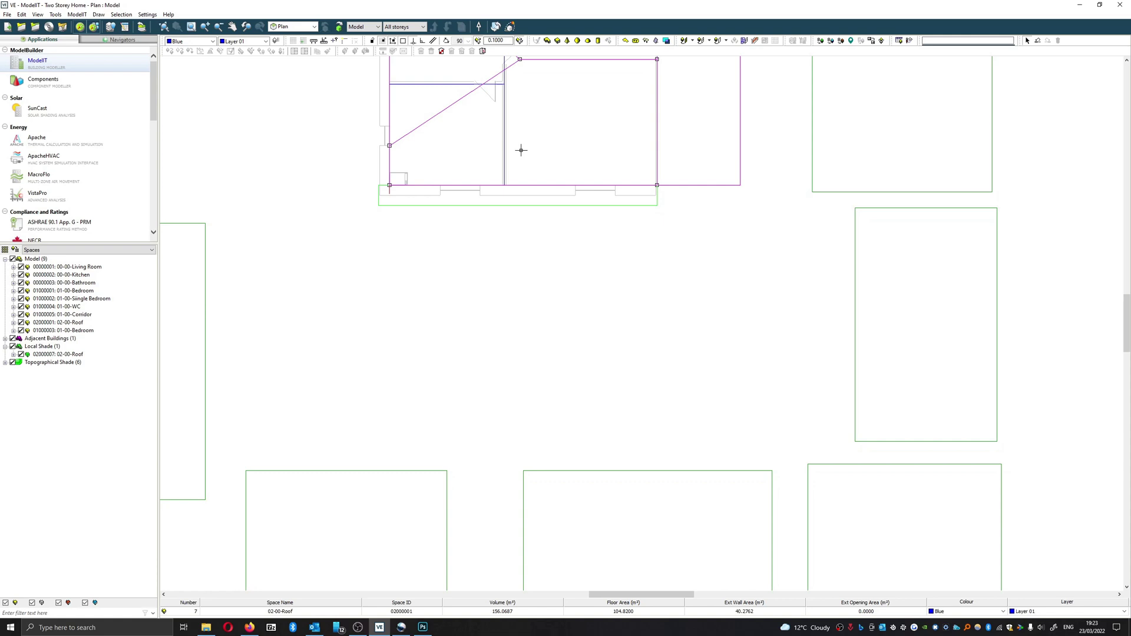
left_click(652, 156)
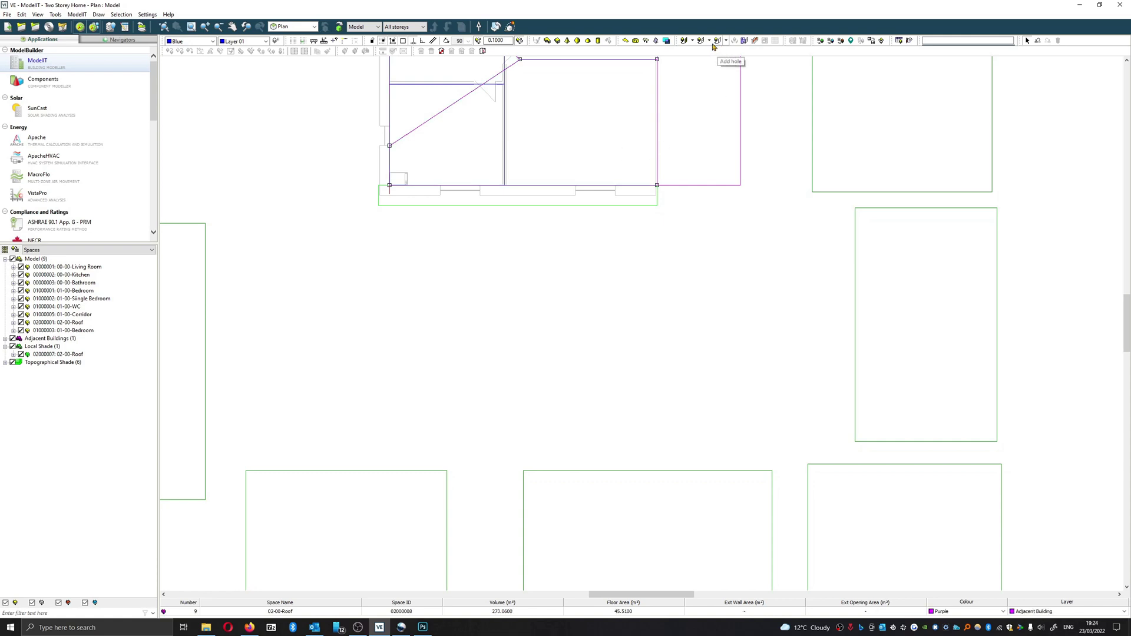
left_click(718, 44)
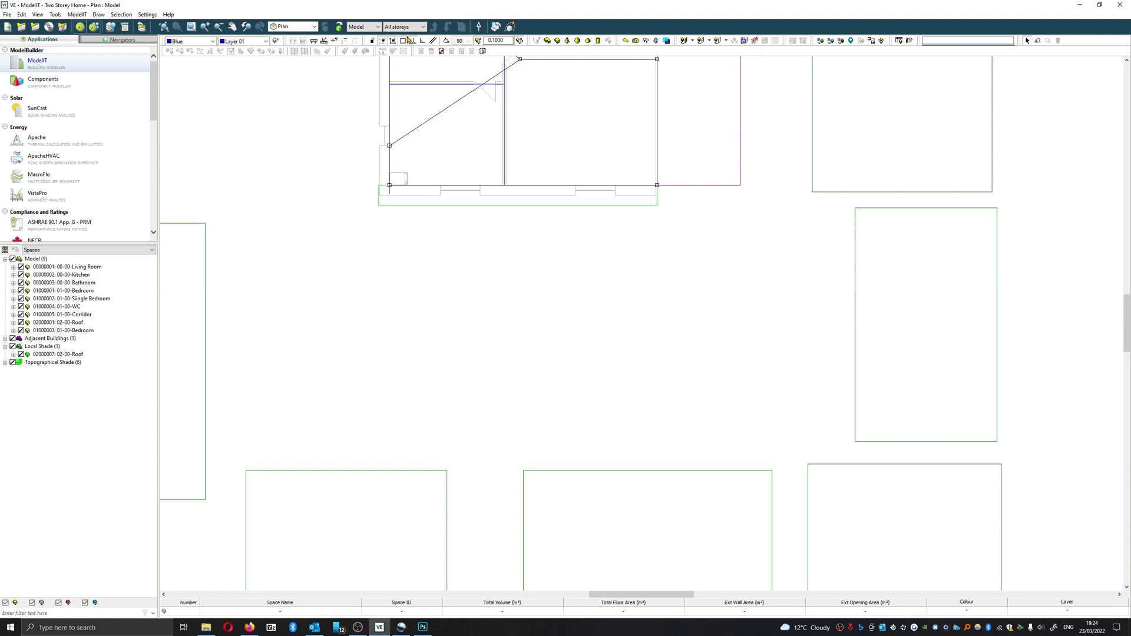
left_click(646, 82)
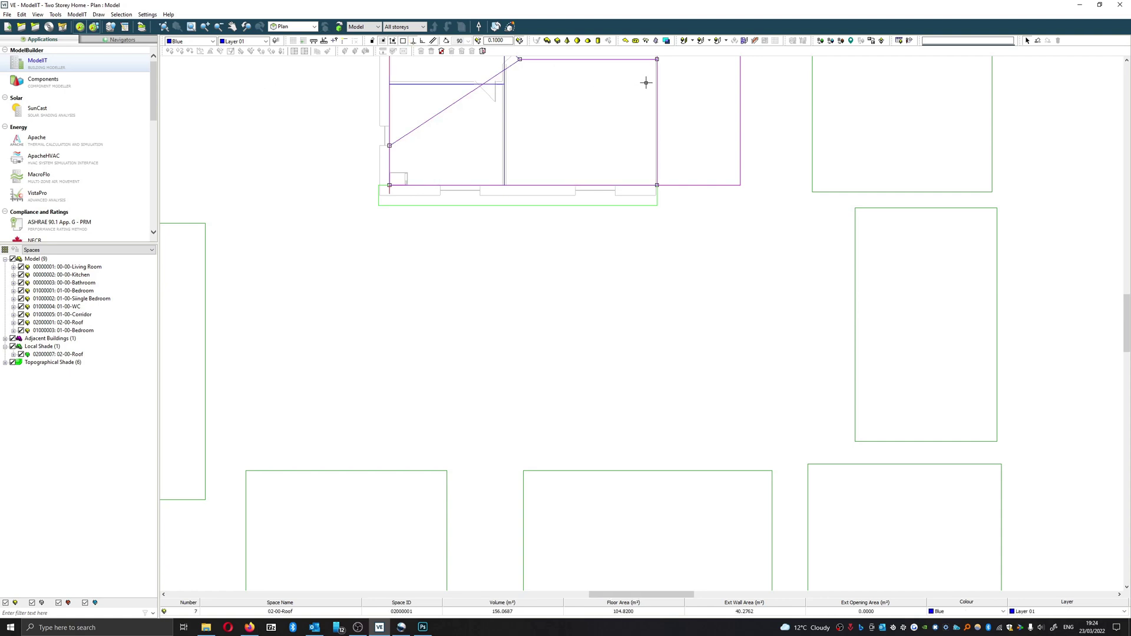
left_click(647, 41)
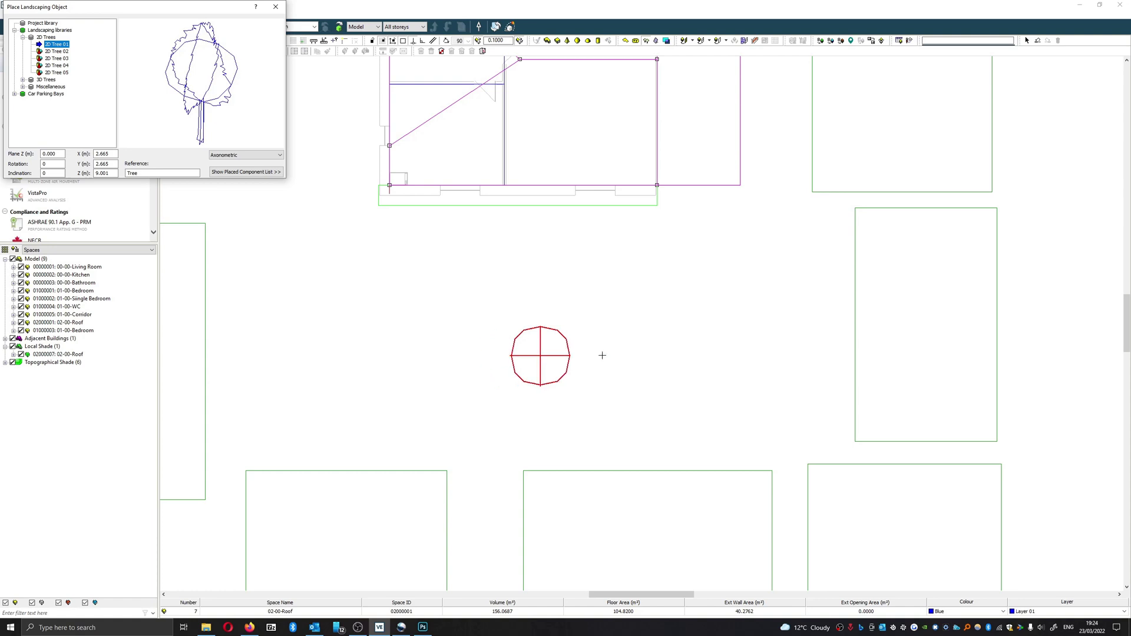
- Place three trees in front of the house
left_click(688, 302)
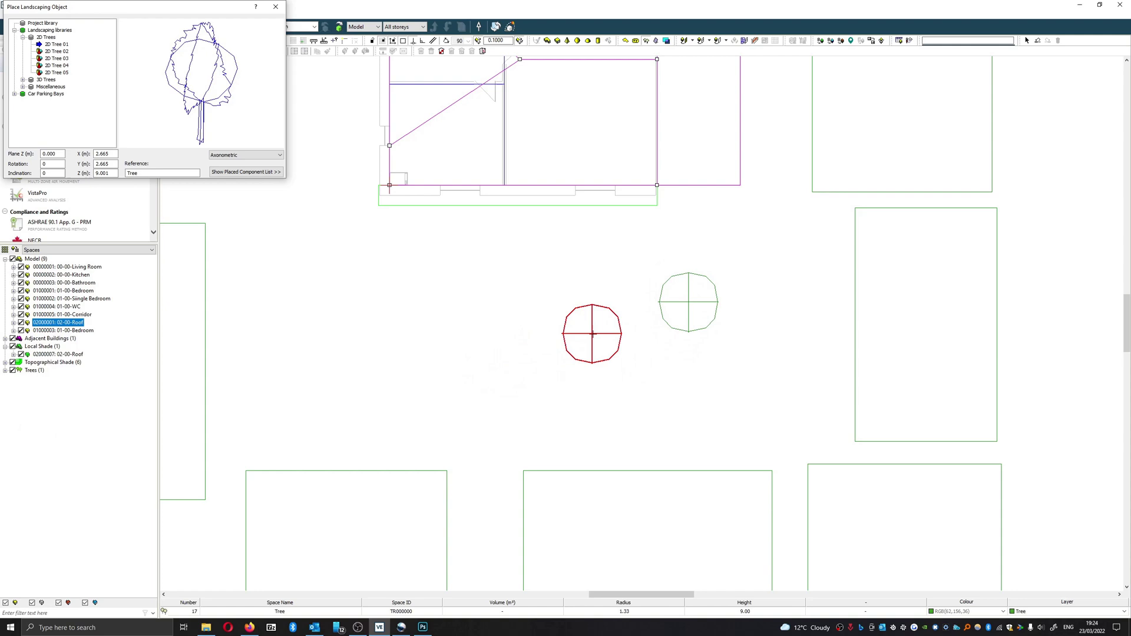
left_click(589, 340)
left_click(416, 316)
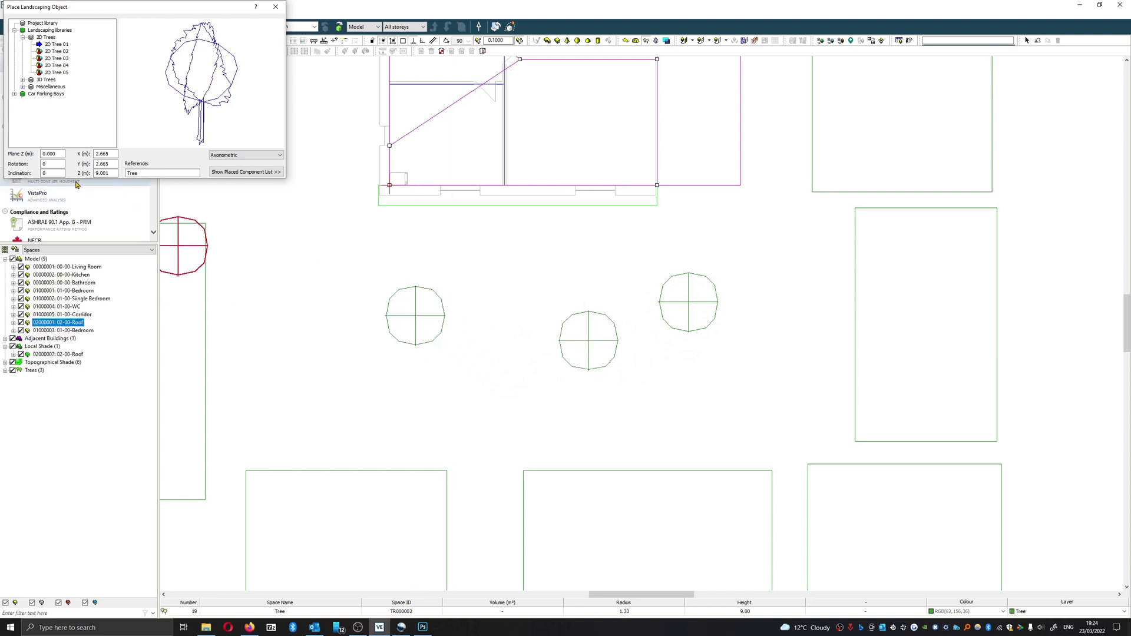
key("Tab")
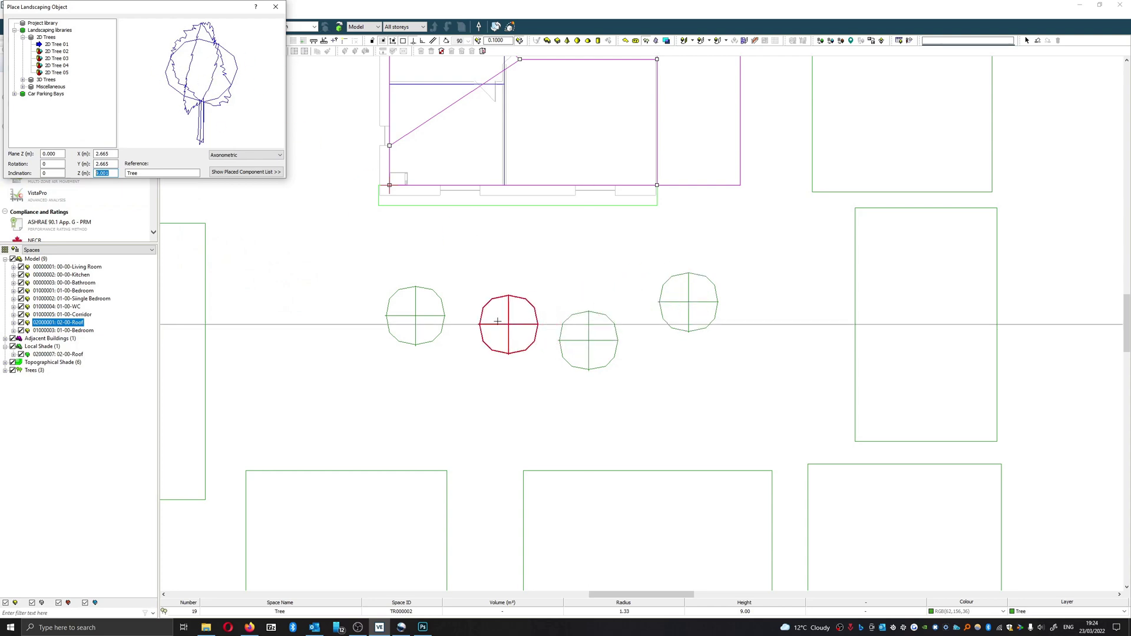
- Browse the 3D Trees to the Small cherry model, then close the tree placement window
left_click(23, 79)
left_click(53, 94)
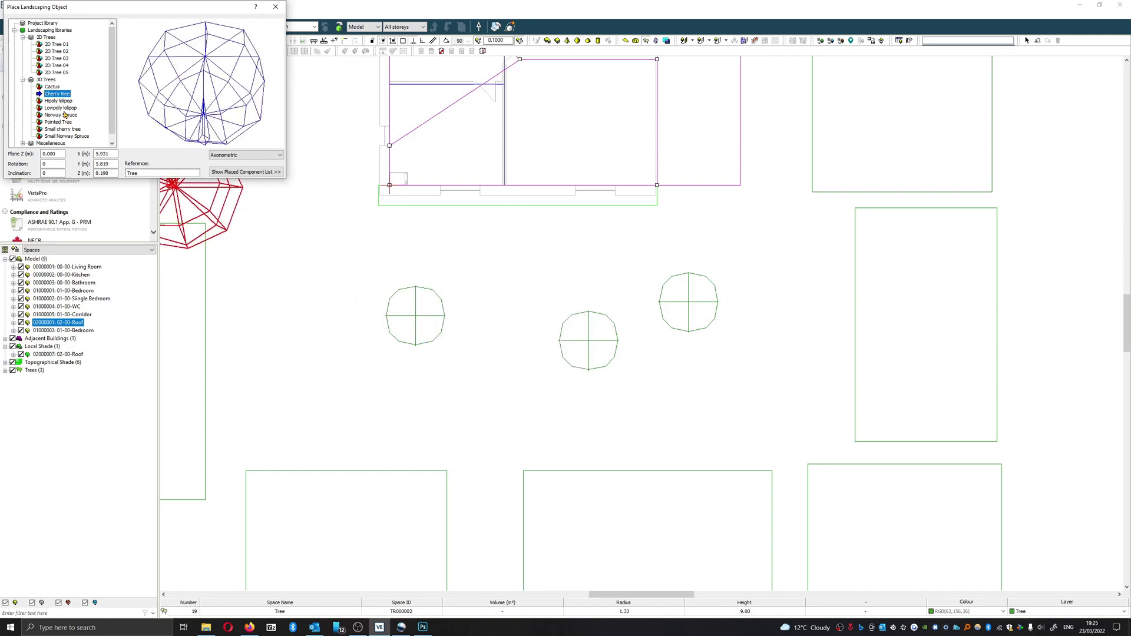
key("Down")
key("Down")
key("Down")
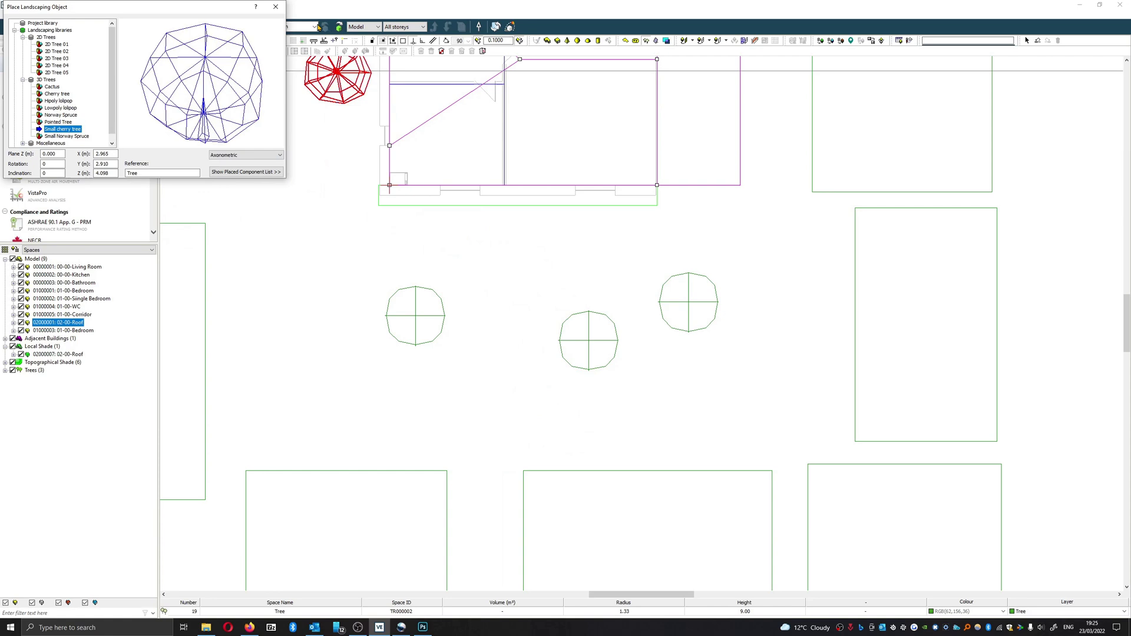
left_click(271, 9)
scroll(434, 172, "down", 1)
scroll(434, 171, "down", 1)
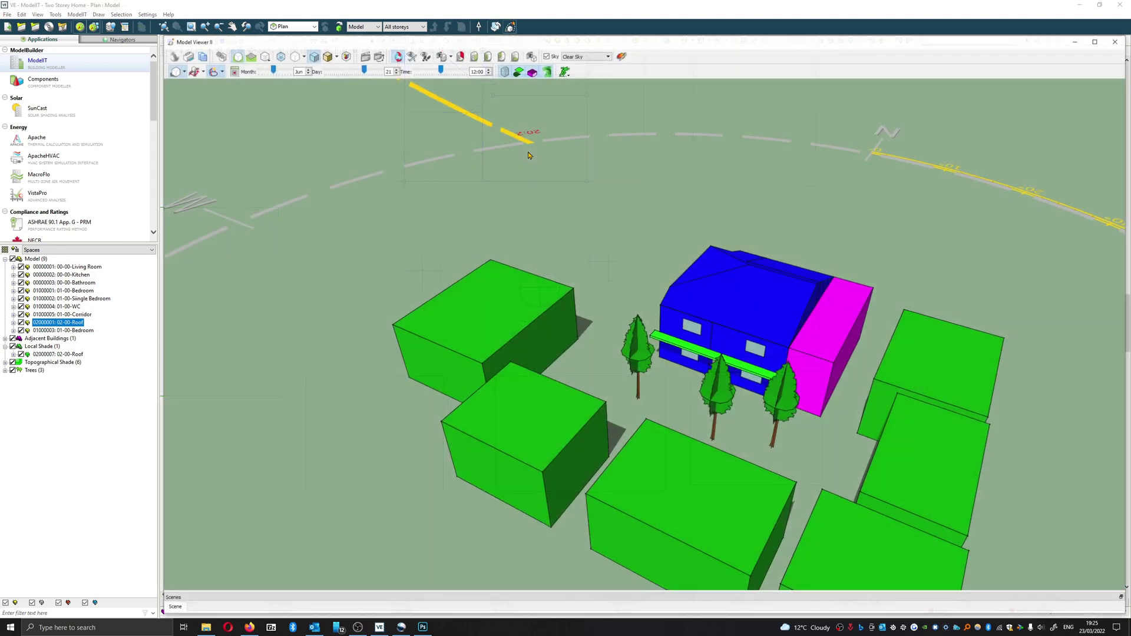
- Orbit and zoom the 3D view, then change the sun's month, day and morning time
left_click_drag(511, 195, 764, 210)
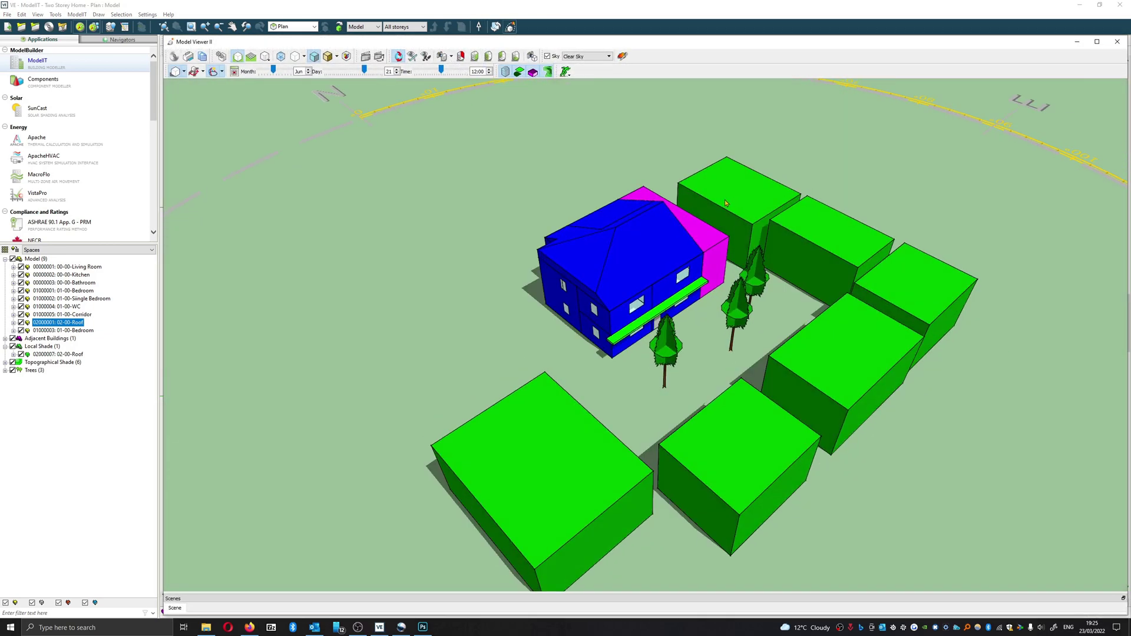
scroll(726, 203, "down", 2)
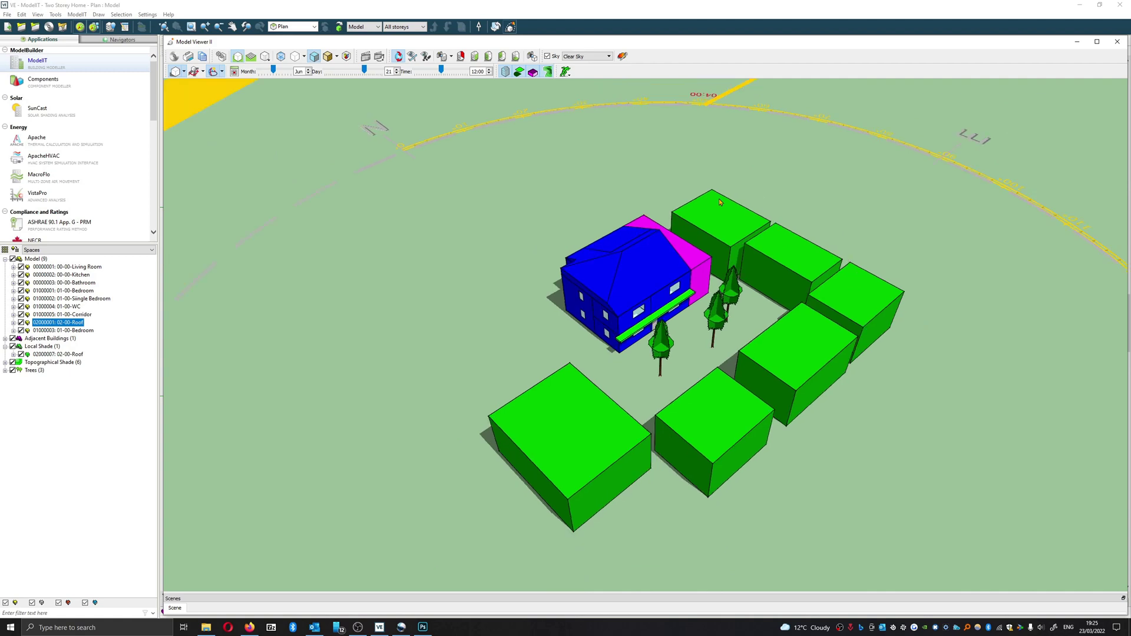
scroll(707, 199, "down", 2)
scroll(699, 196, "down", 1)
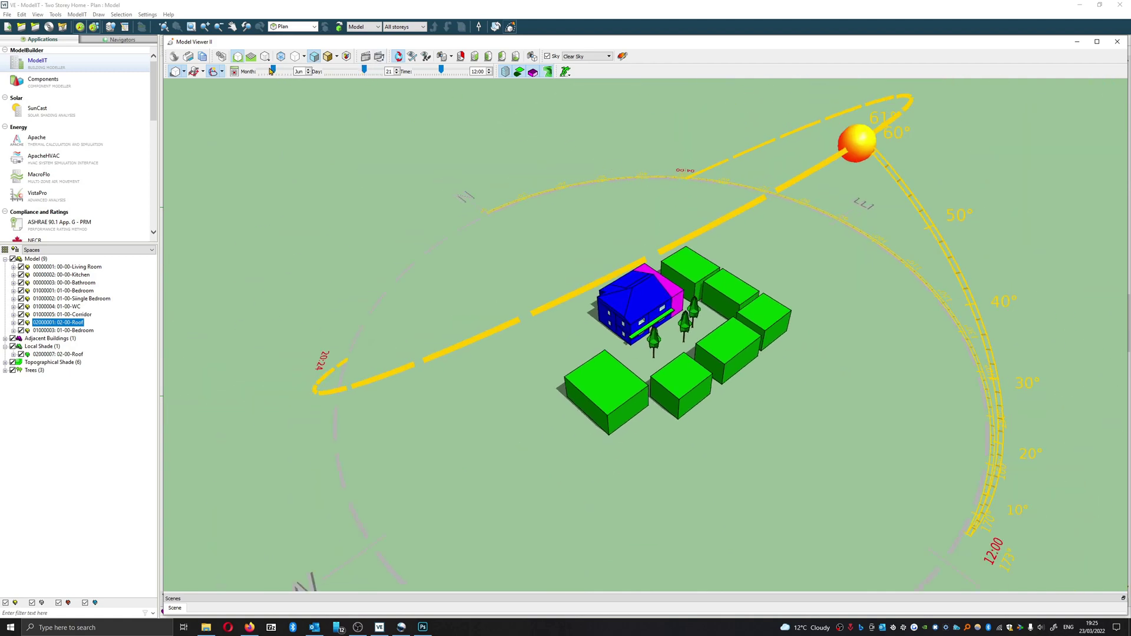
left_click_drag(272, 71, 254, 71)
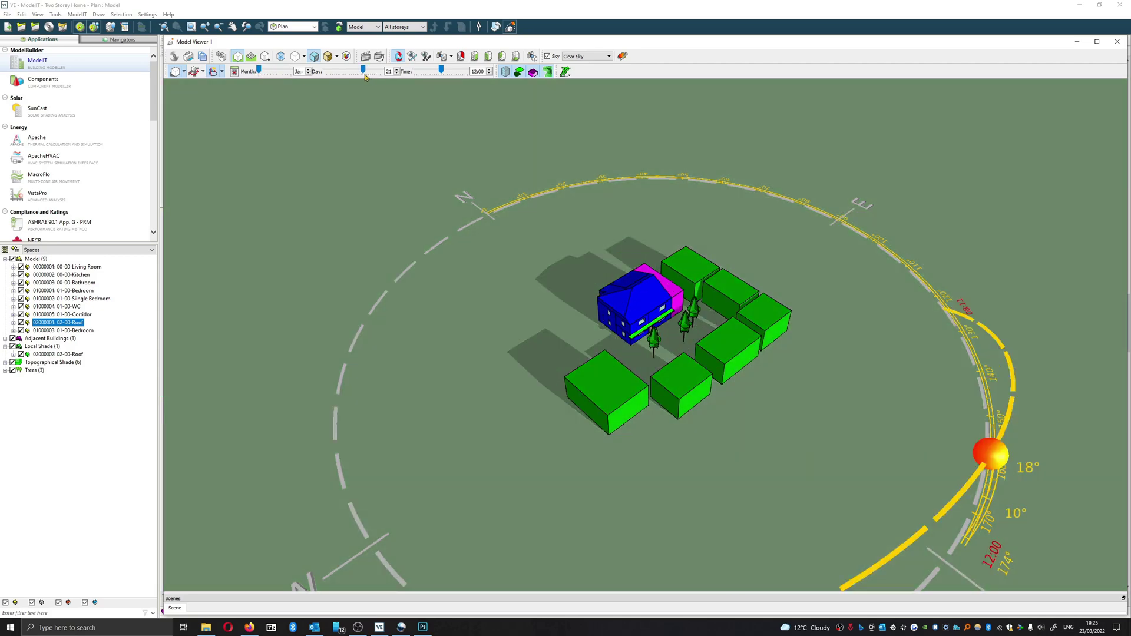
left_click_drag(364, 76, 353, 71)
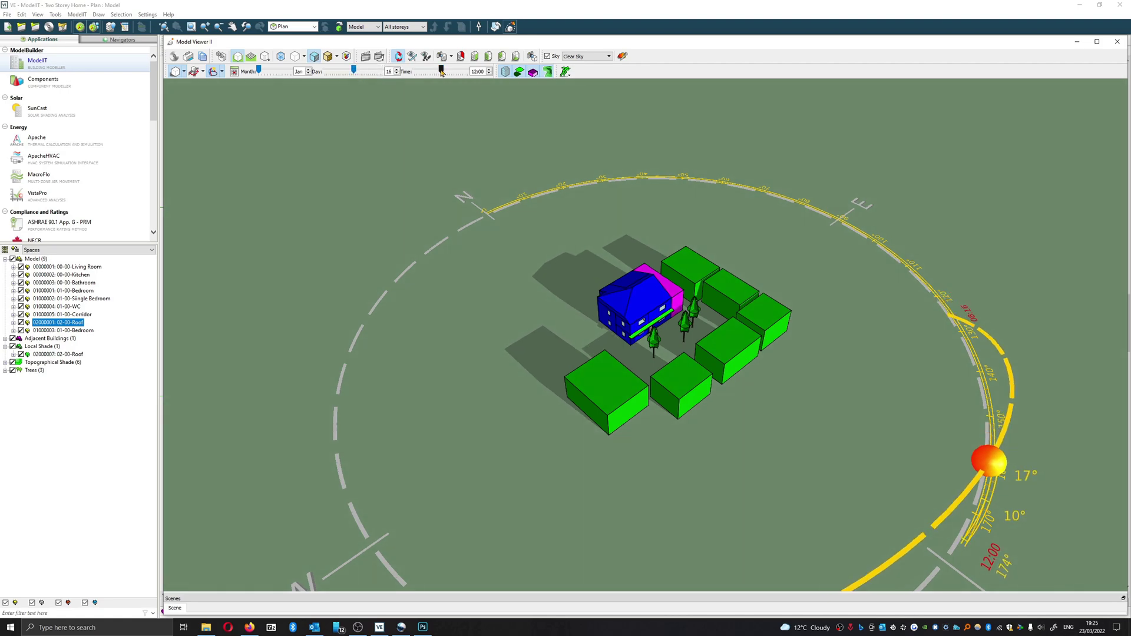
left_click_drag(441, 71, 438, 71)
- Lower the view to near eye level, nudge the time later and turn shadows off
scroll(706, 298, "up", 2)
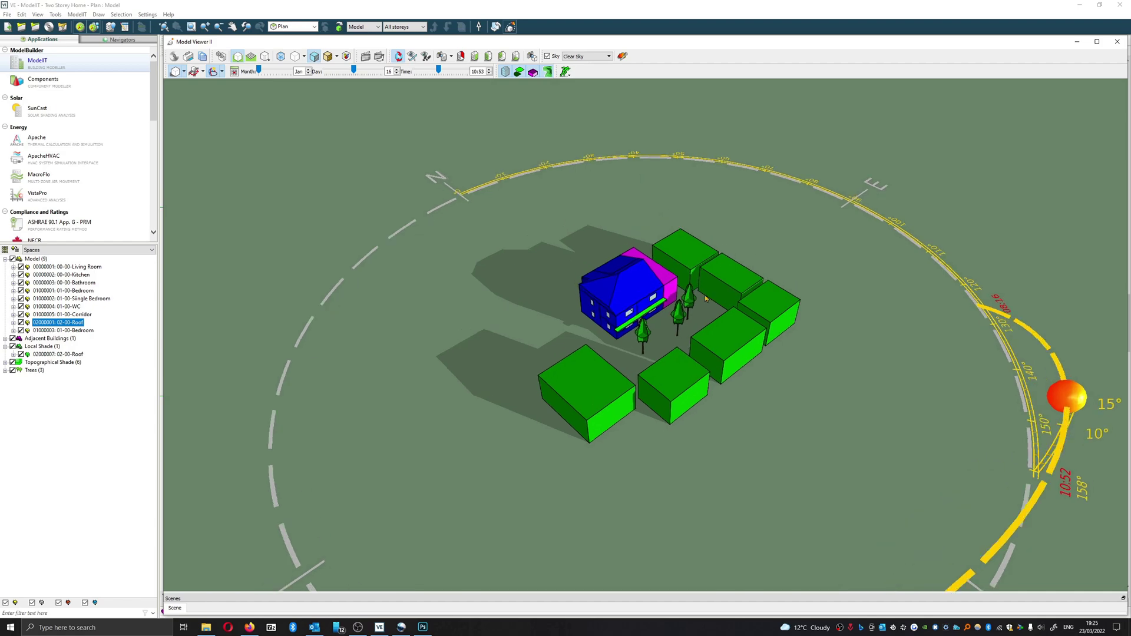
left_click_drag(706, 299, 738, 238)
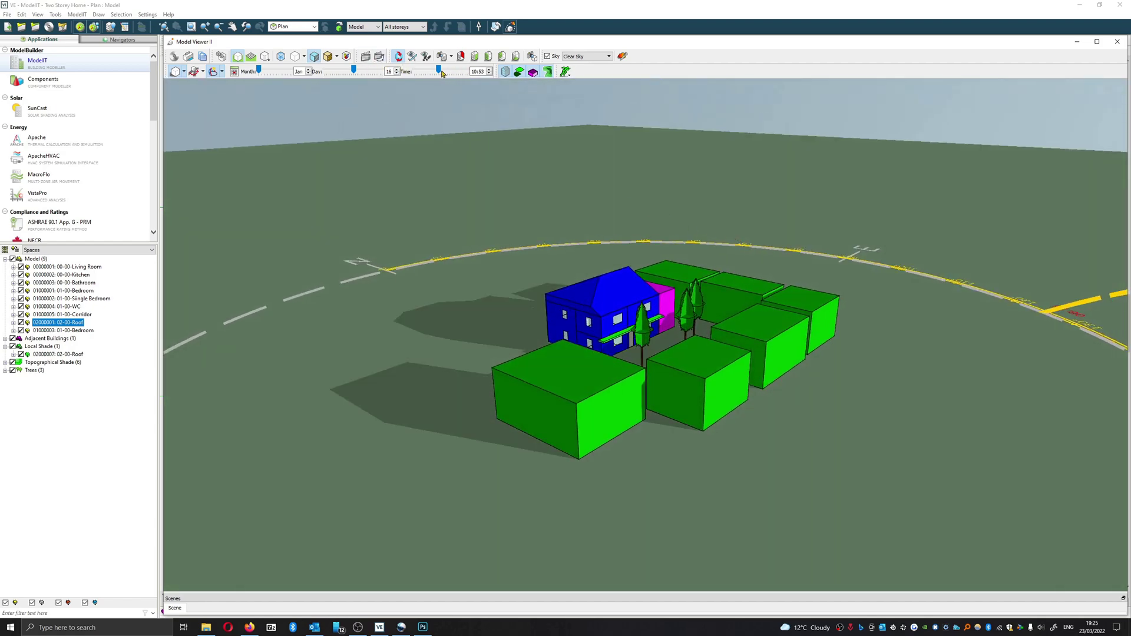
left_click_drag(438, 71, 446, 83)
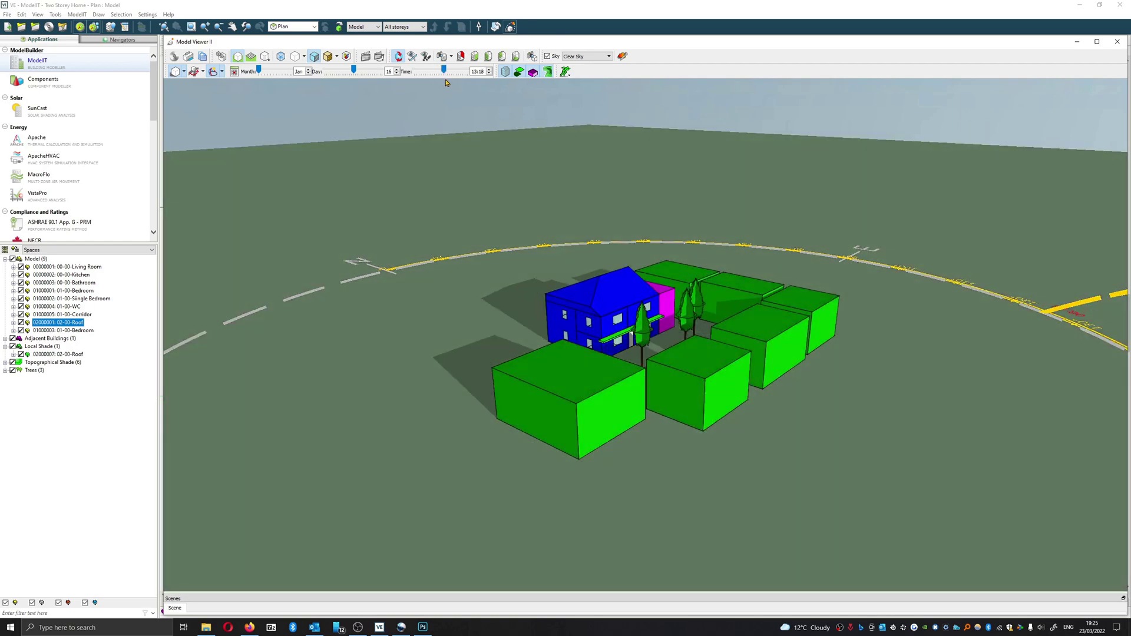
left_click(174, 73)
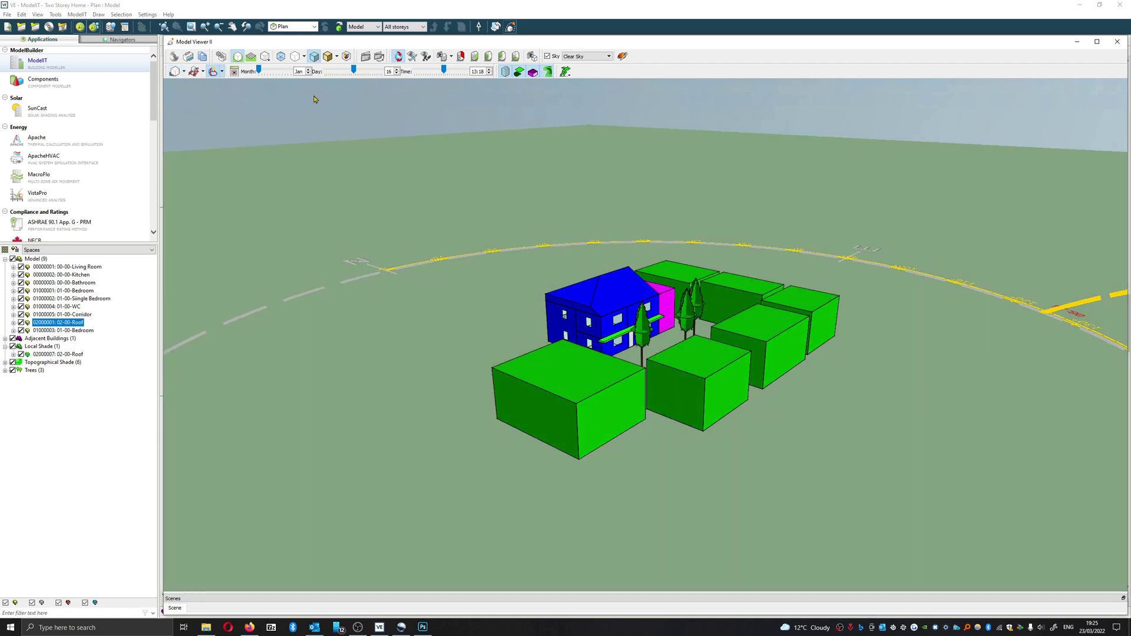
- Return to the plan, select the front local shade, and switch to Right view
left_click(1117, 41)
scroll(444, 203, "up", 2)
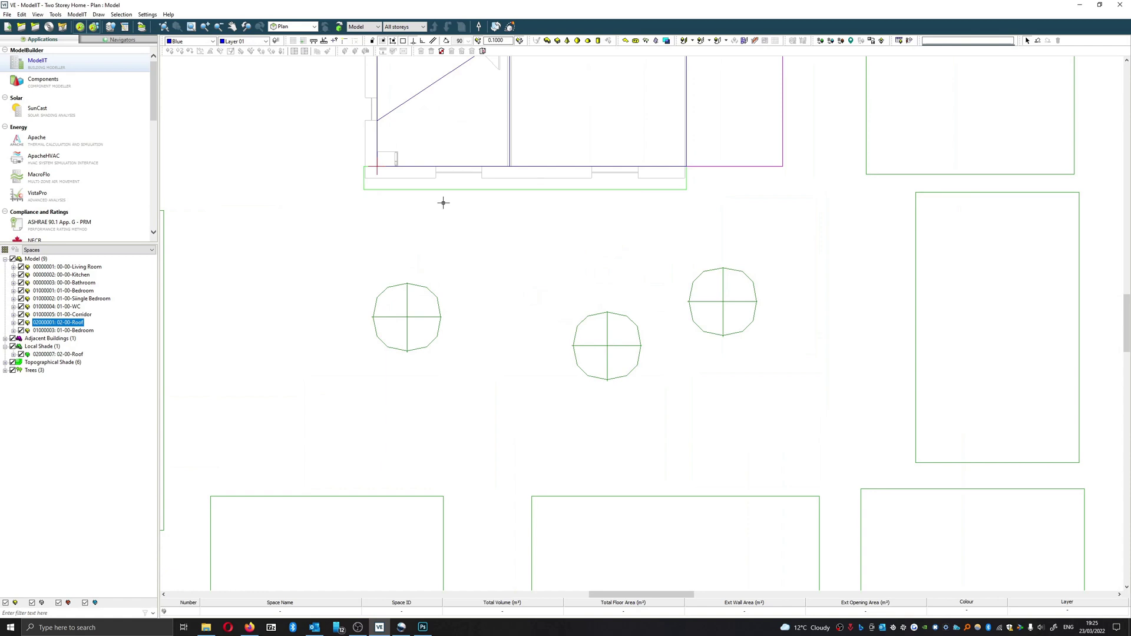
middle_click_drag(444, 202, 482, 278)
left_click(486, 255)
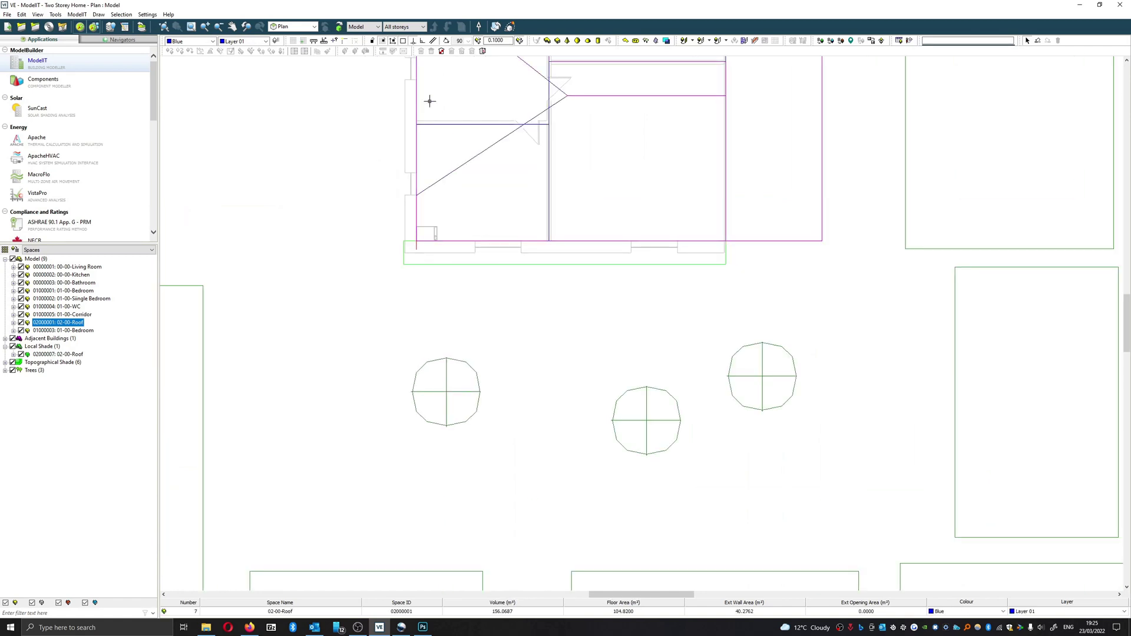
left_click(464, 252)
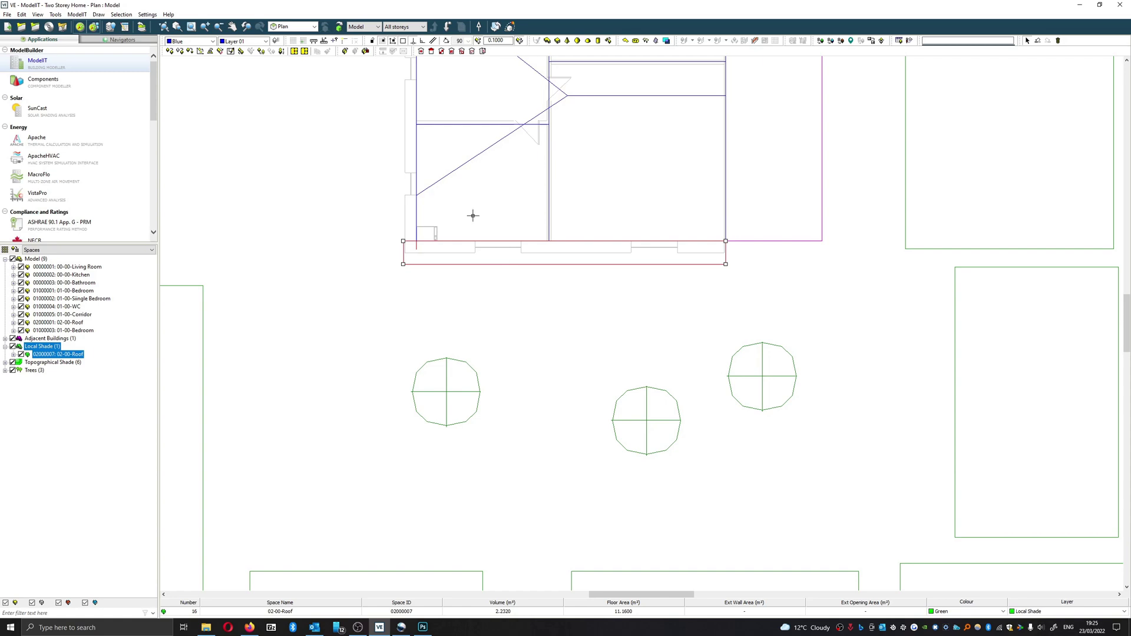
left_click(313, 27)
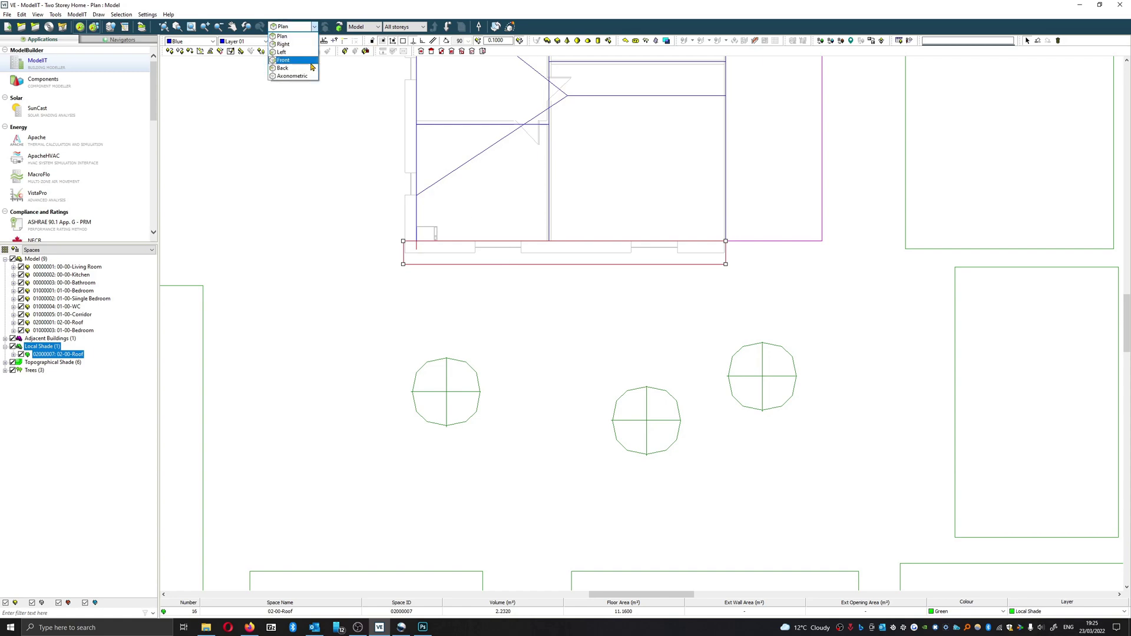
left_click(283, 44)
- Copy the shade to just above the original, then box-select both shade strips
scroll(750, 374, "up", 1)
scroll(756, 365, "up", 2)
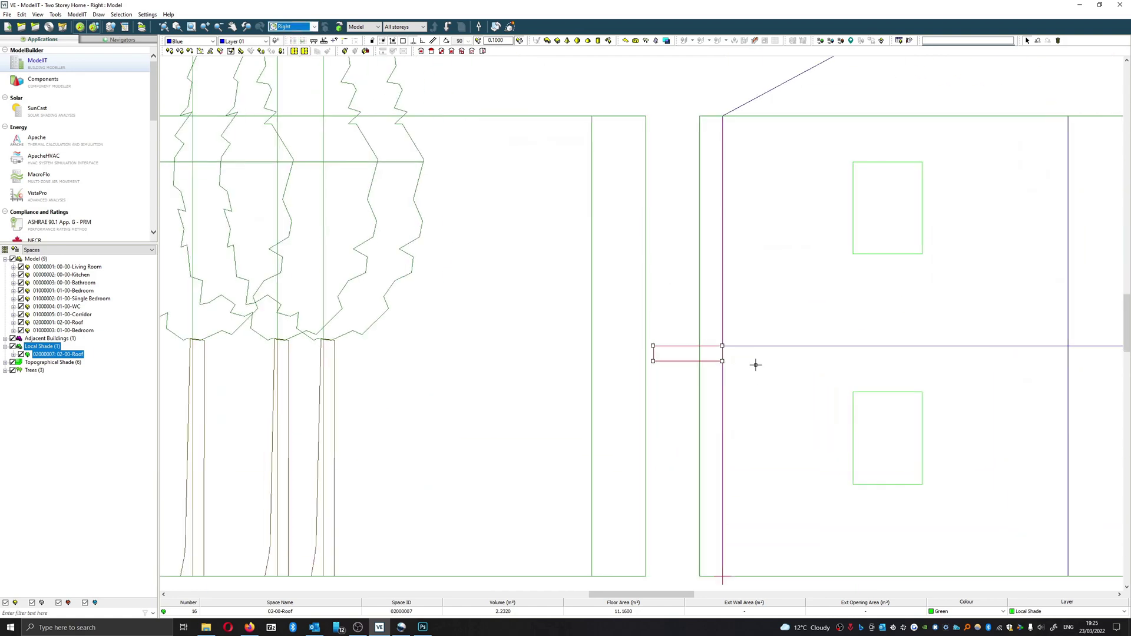
scroll(751, 363, "up", 1)
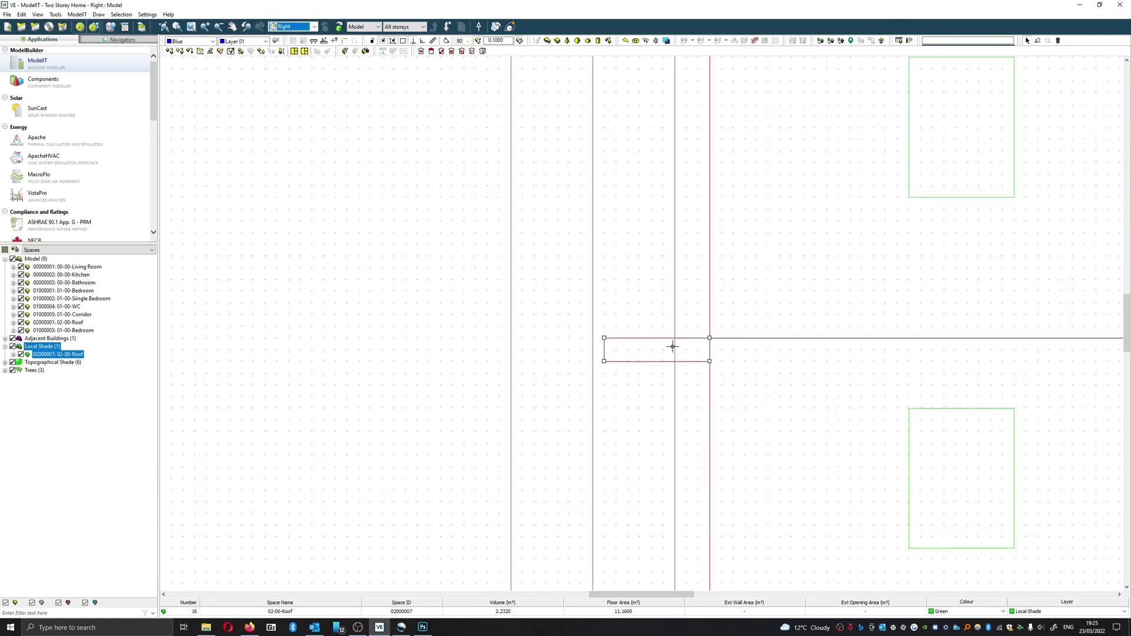
scroll(673, 347, "up", 1)
scroll(673, 348, "up", 1)
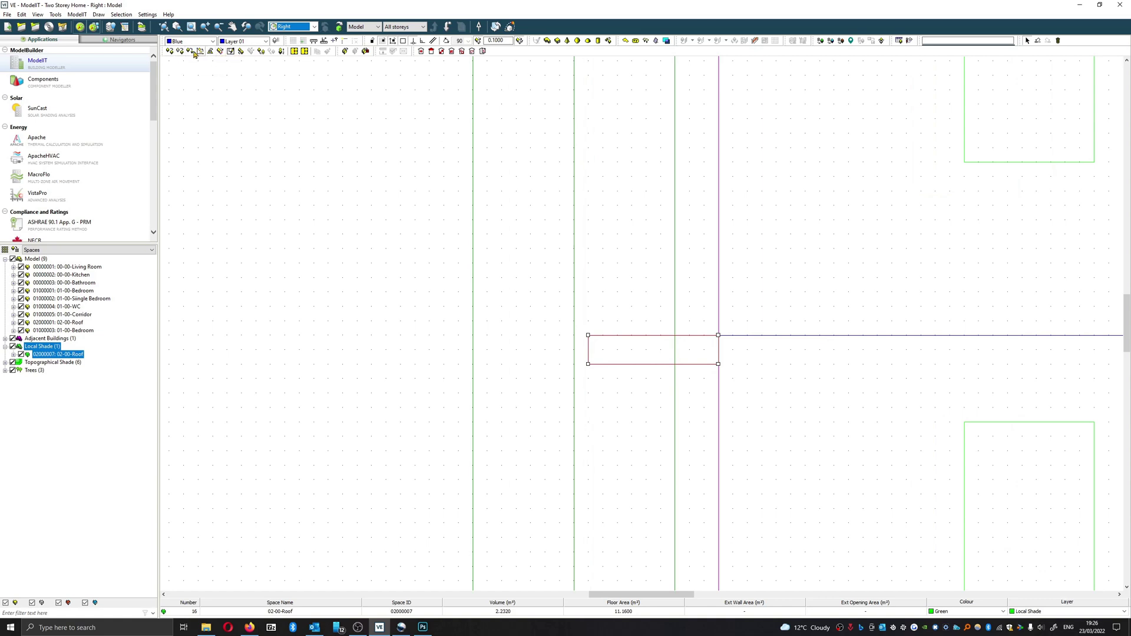
left_click(171, 51)
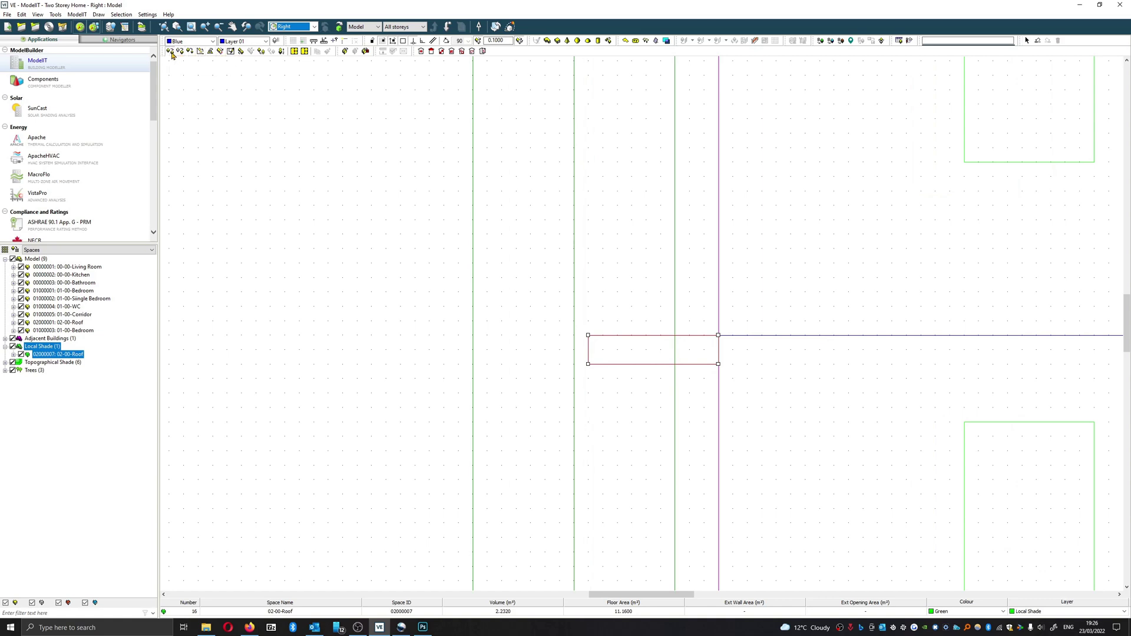
left_click(661, 362)
left_click(680, 356)
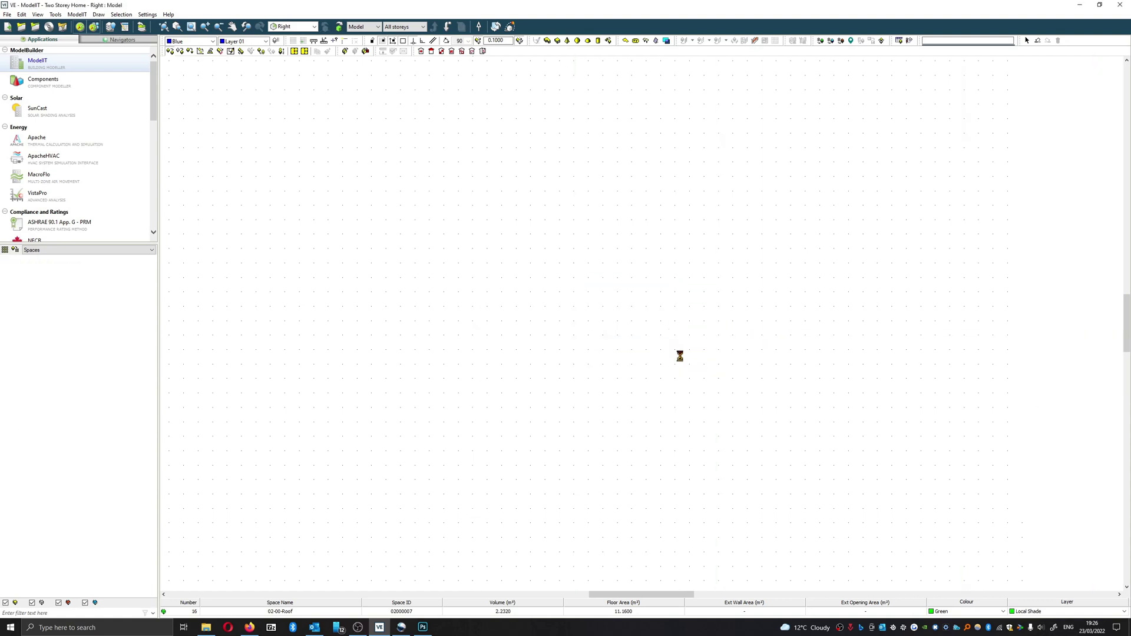
left_click(635, 406)
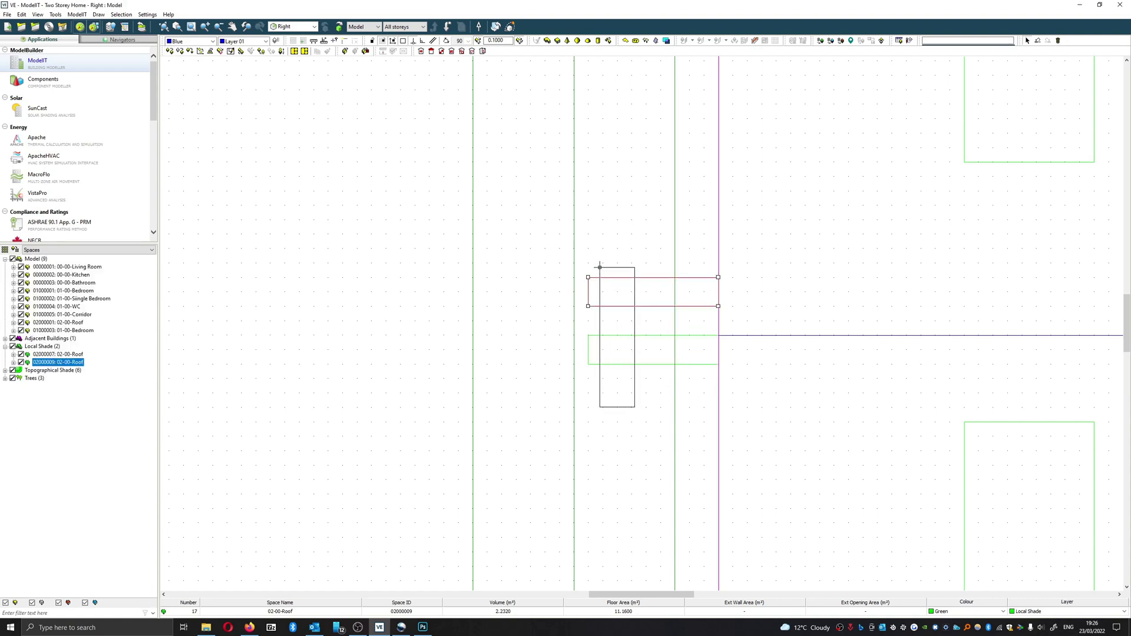
left_click(600, 267)
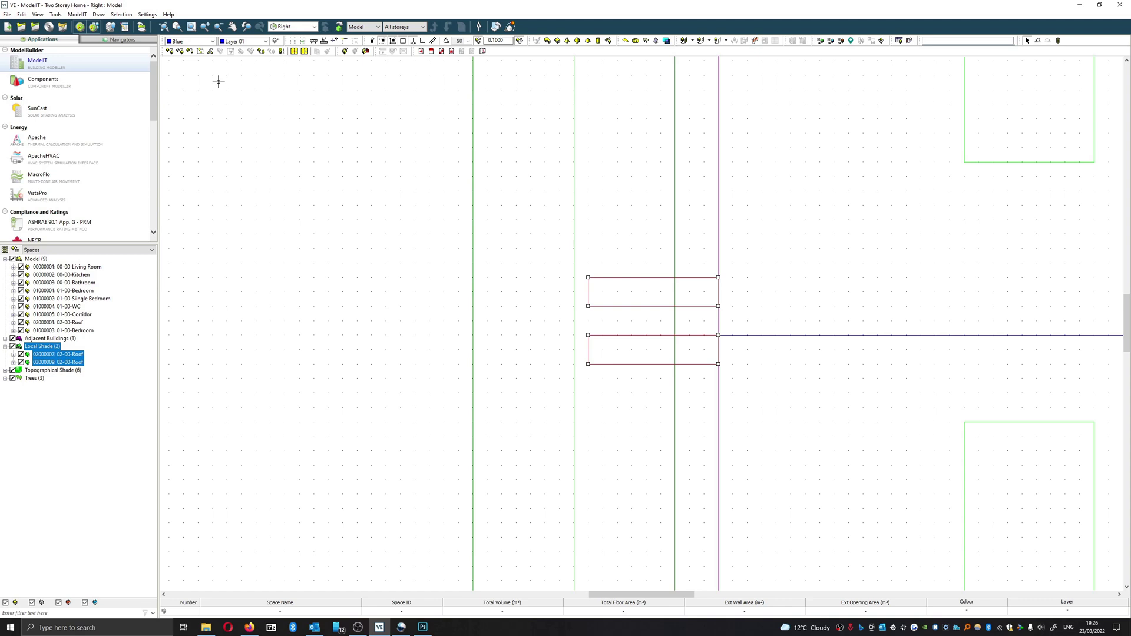
- Copy the two shades upward to make four, then select all four strips
left_click(177, 54)
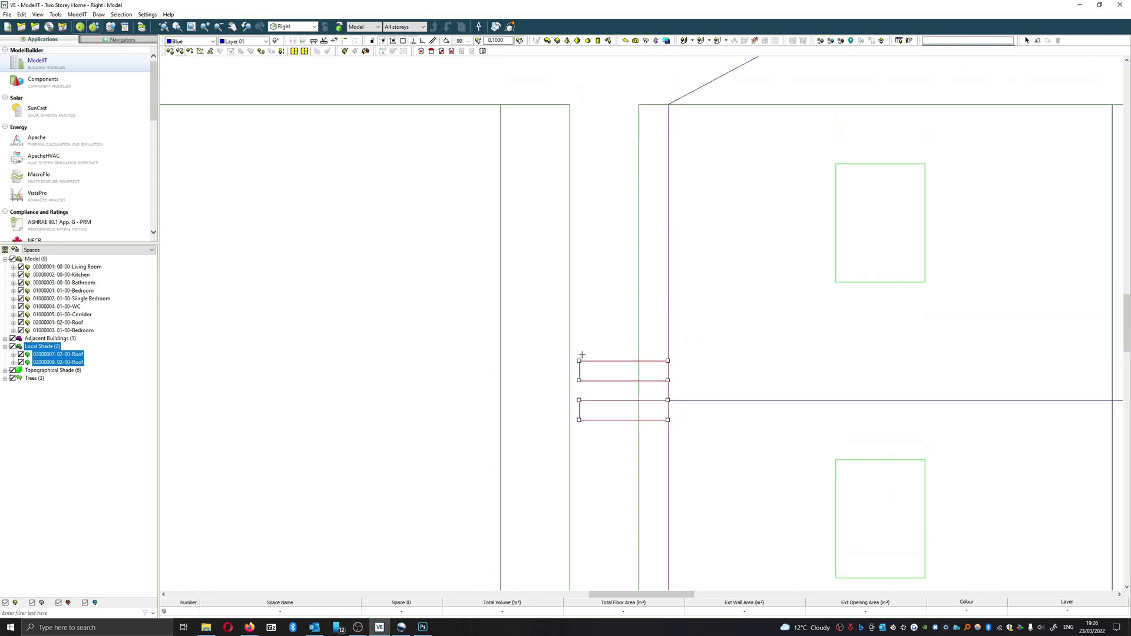
left_click_drag(621, 377, 611, 321)
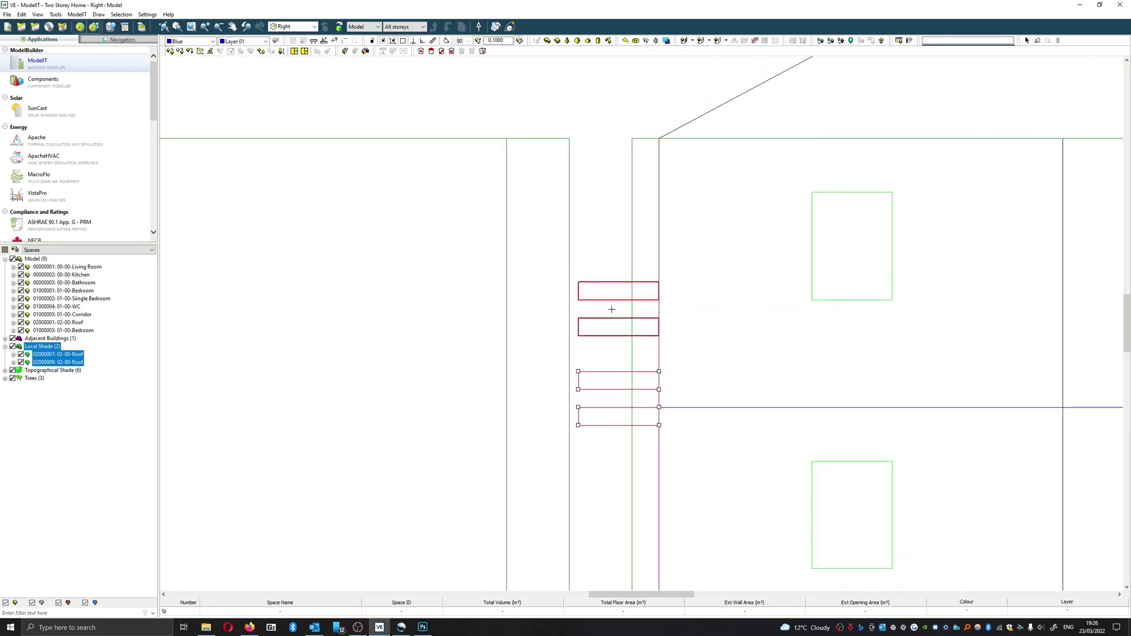
key("Return")
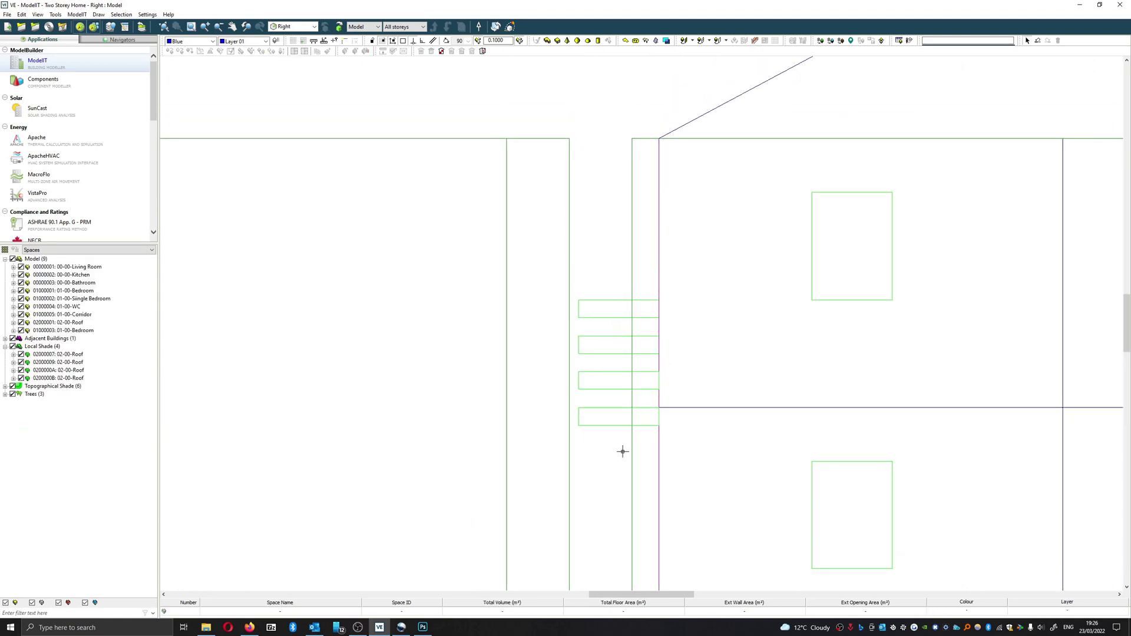
left_click_drag(614, 453, 580, 276)
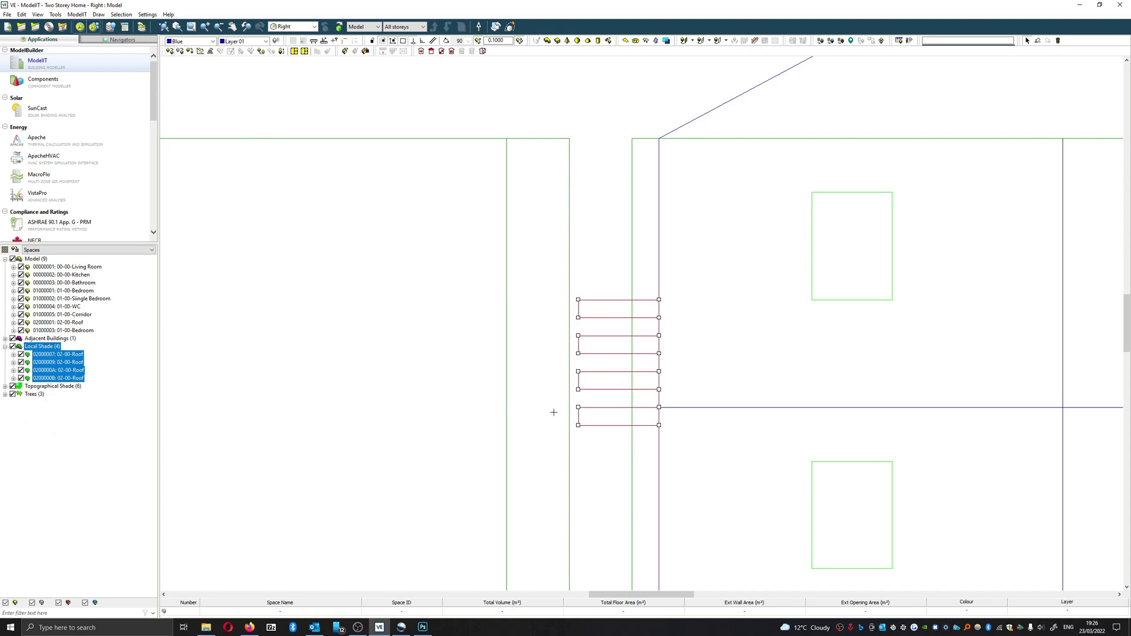
- Copy the four shades upward to make eight louvres, then clear the selection
left_click(595, 391)
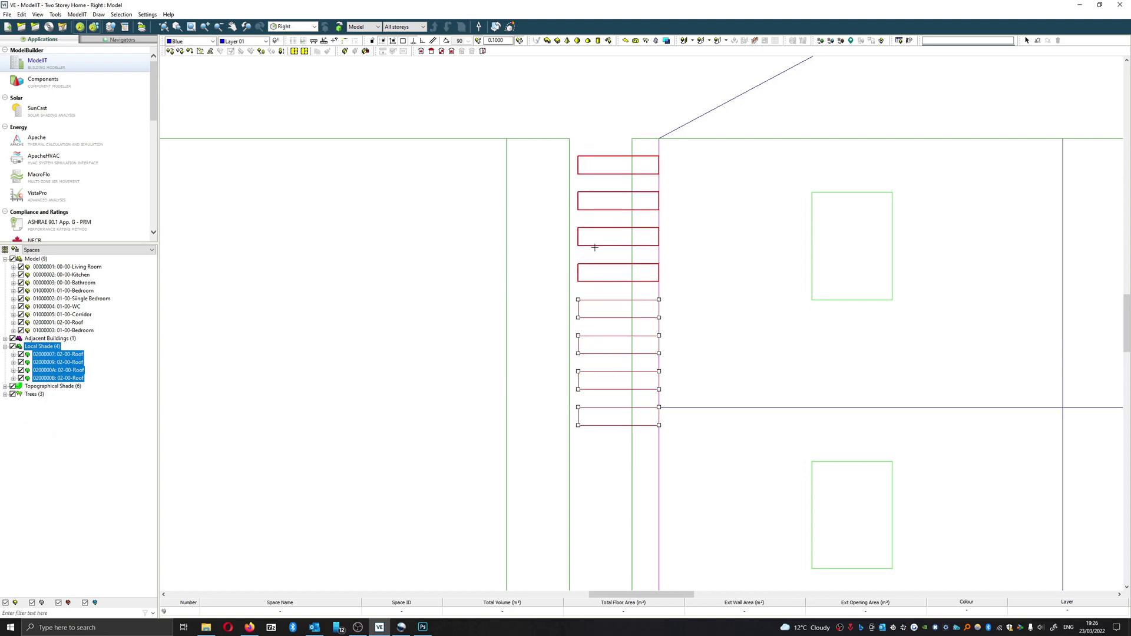
left_click(594, 248)
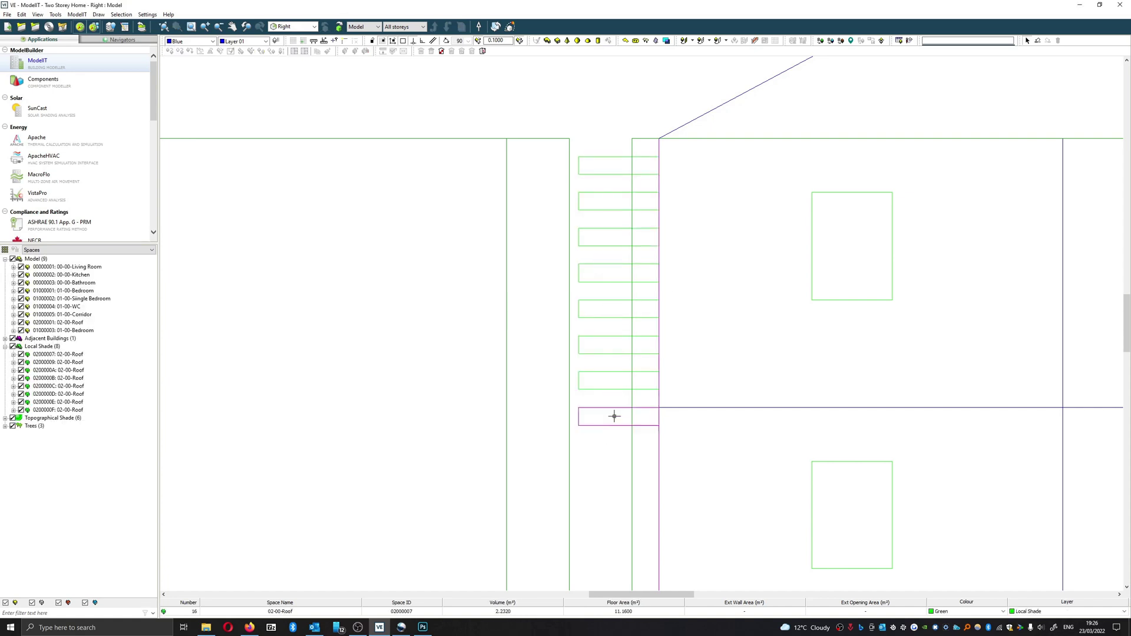
left_click_drag(608, 447, 592, 164)
left_click(608, 471)
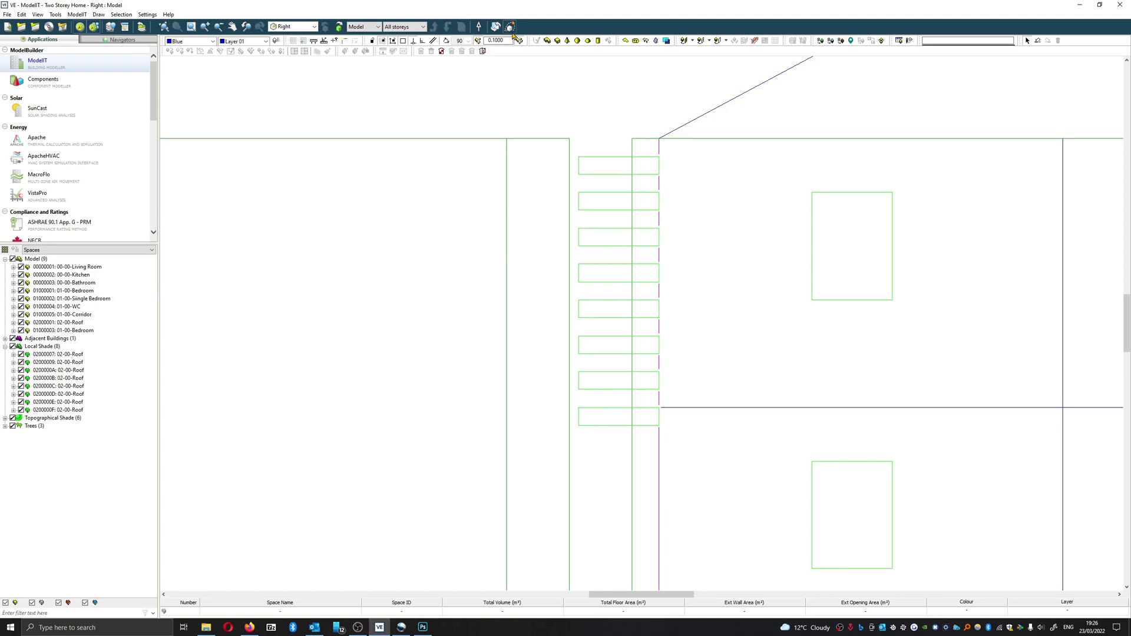
left_click(511, 31)
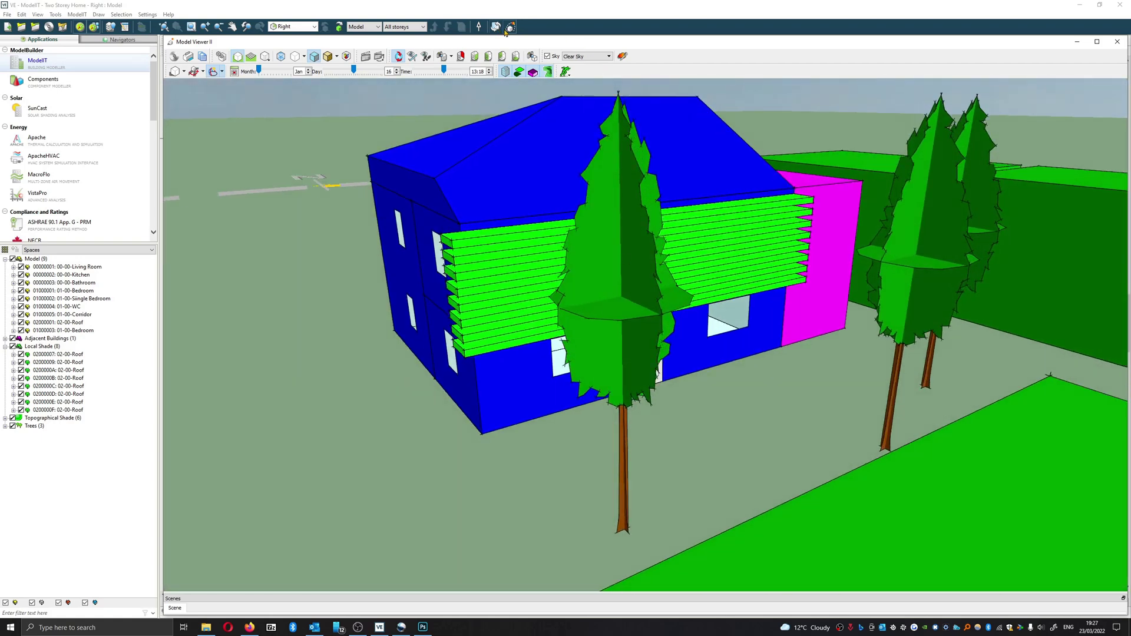
left_click(508, 28)
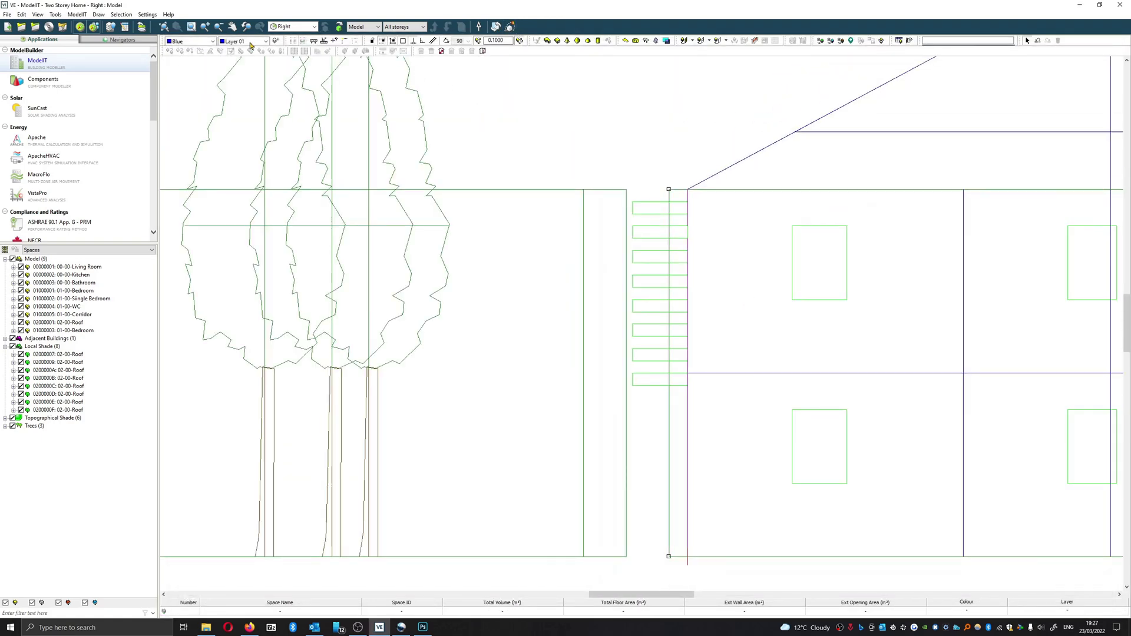